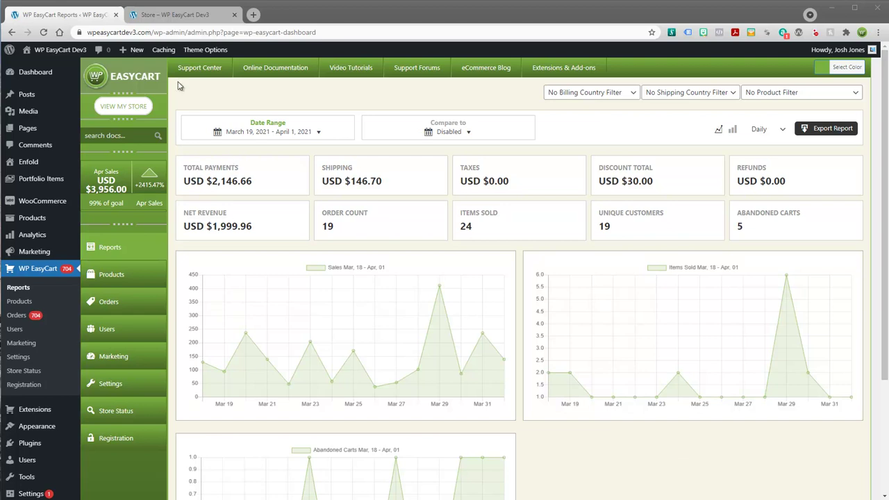
Step: Take the White Short Sleeve item in the store's shopping cart through checkout to the shipping method selection
click(167, 14)
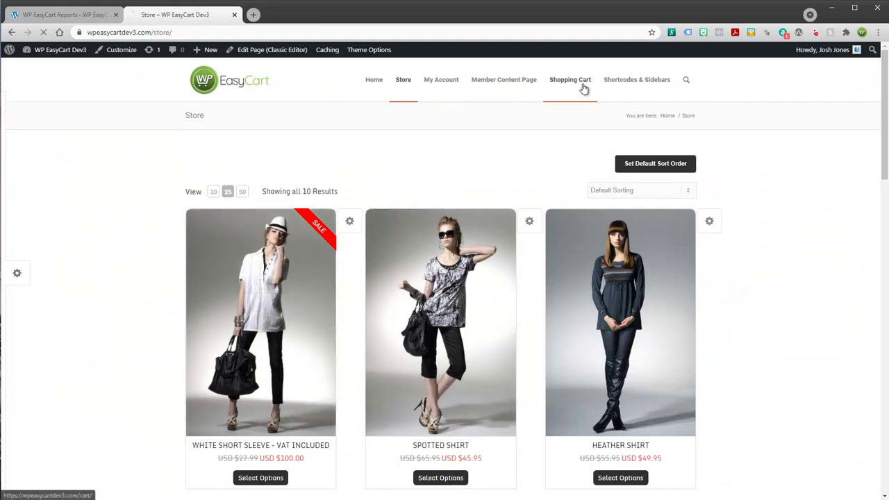
key(F5)
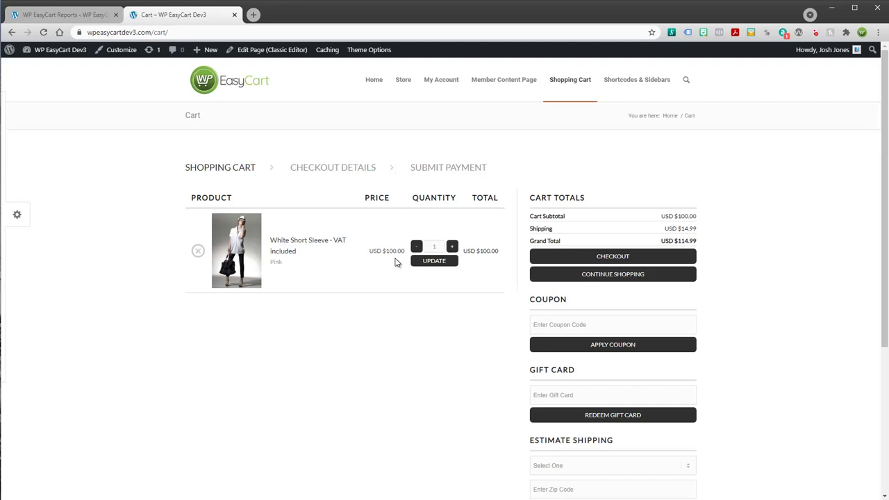
click(579, 262)
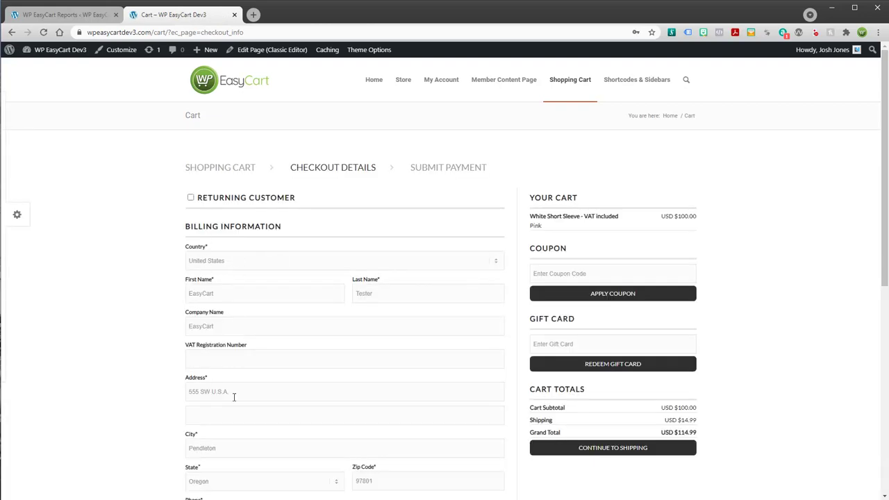
scroll(299, 394, down, 2)
scroll(370, 309, down, 2)
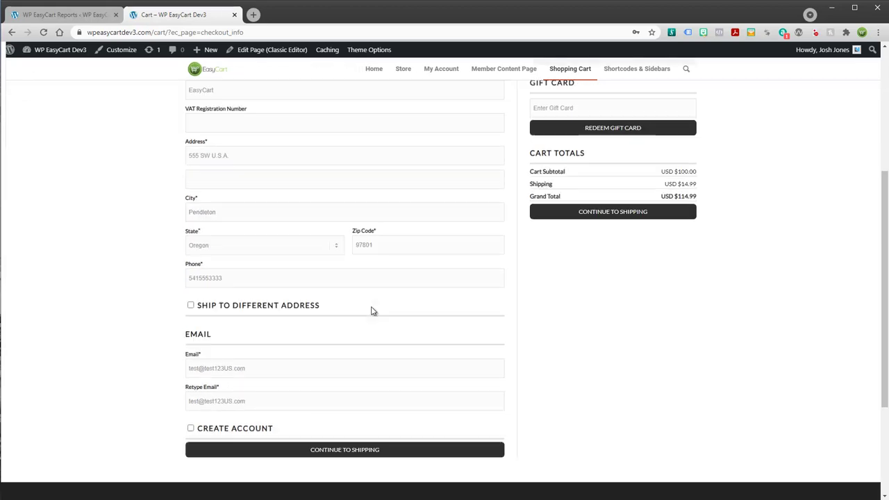
click(342, 443)
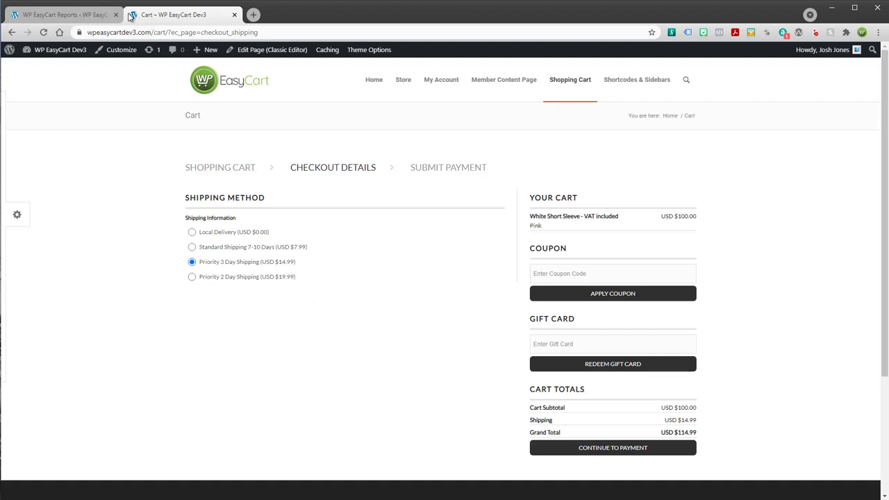
Step: Return to the WP EasyCart admin and open the Shipping Rates settings
click(63, 14)
scroll(108, 295, down, 1)
scroll(107, 295, up, 1)
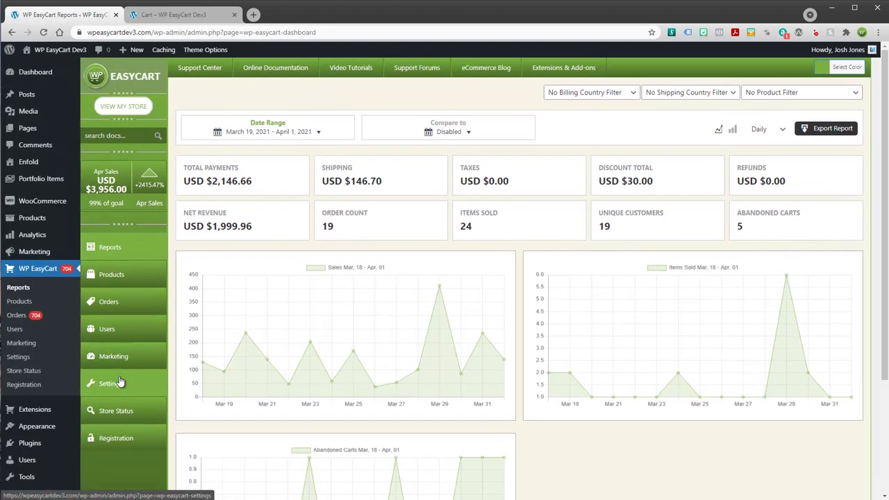
click(117, 388)
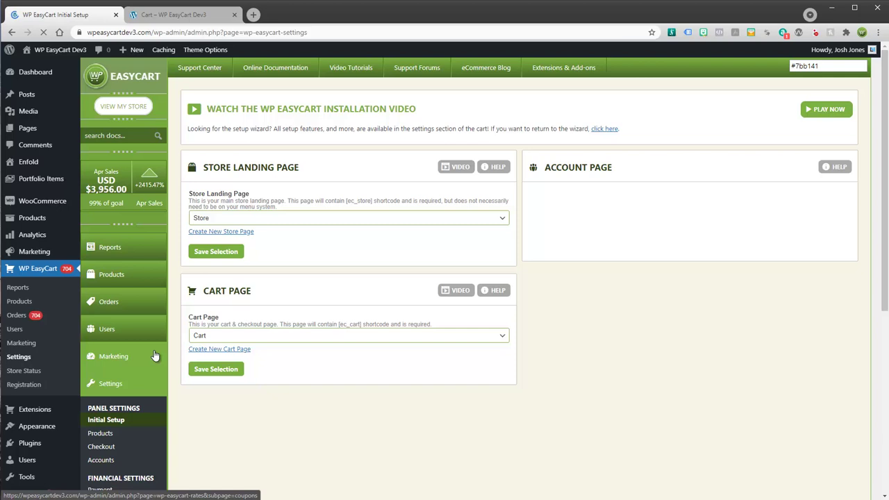
scroll(130, 354, down, 2)
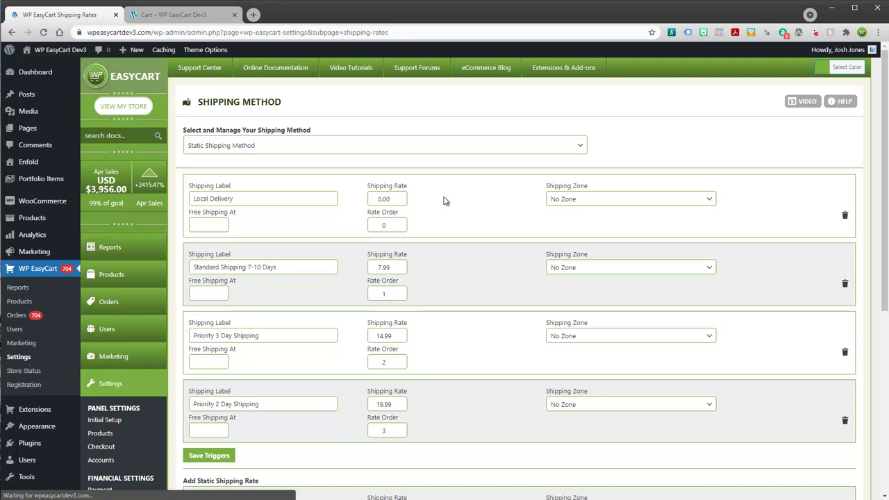
Step: Try the Price Trigger System and Live Shipping Rates methods, and inspect the options of the USPS Retail Ground rate
click(226, 151)
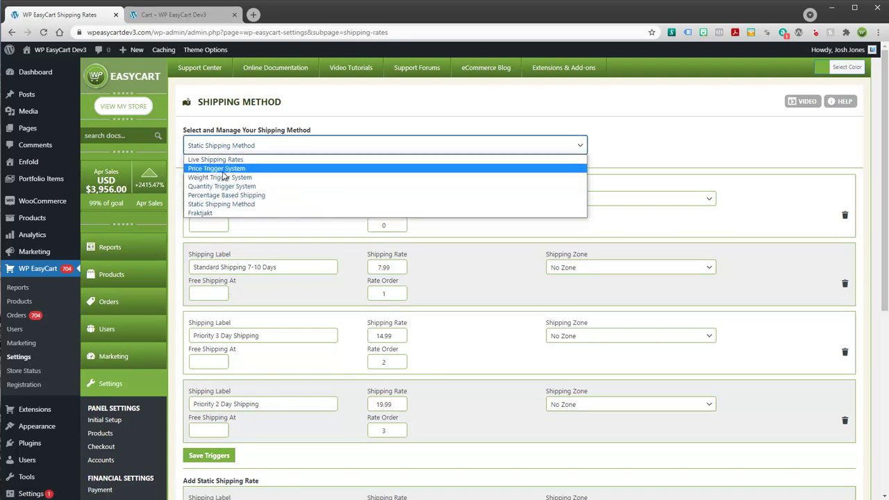
click(216, 168)
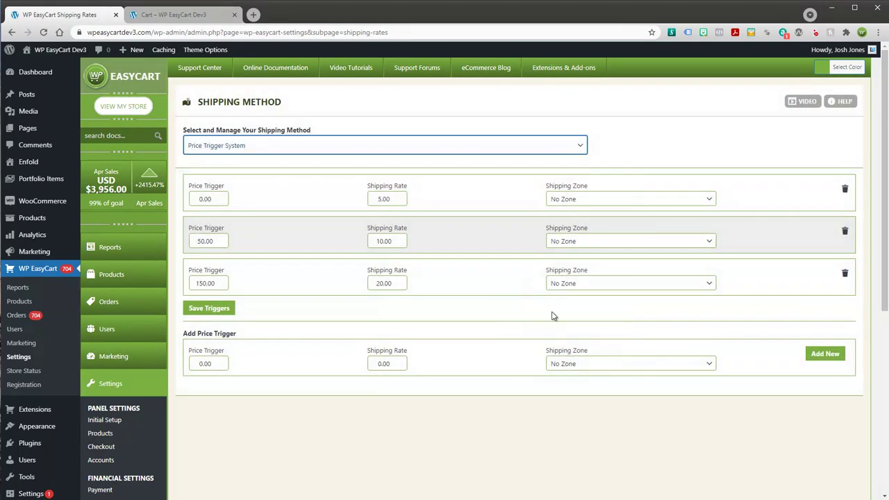
click(247, 148)
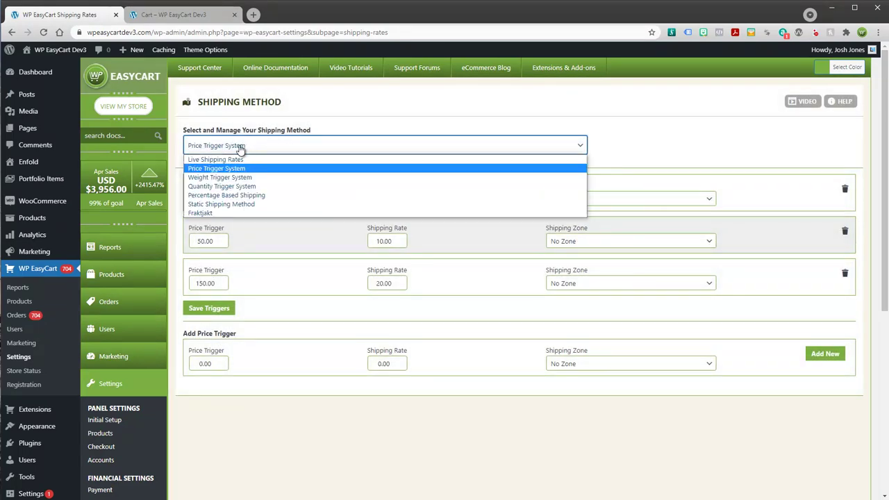
click(226, 160)
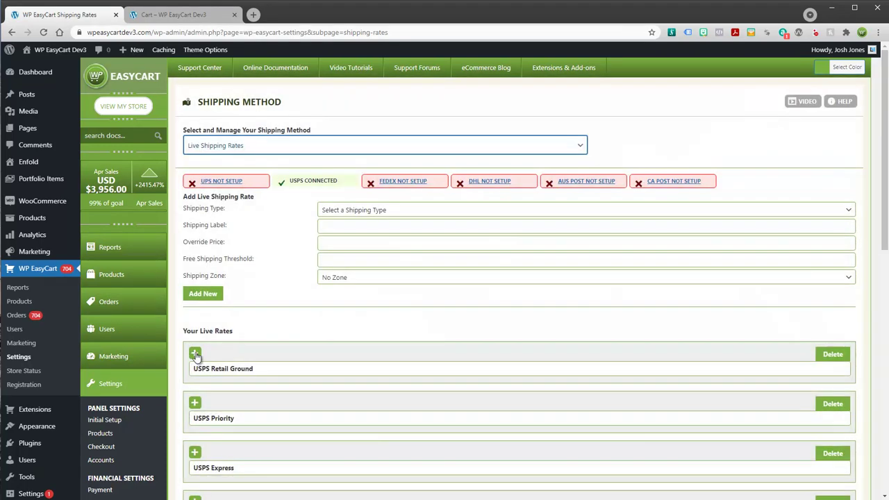
click(195, 353)
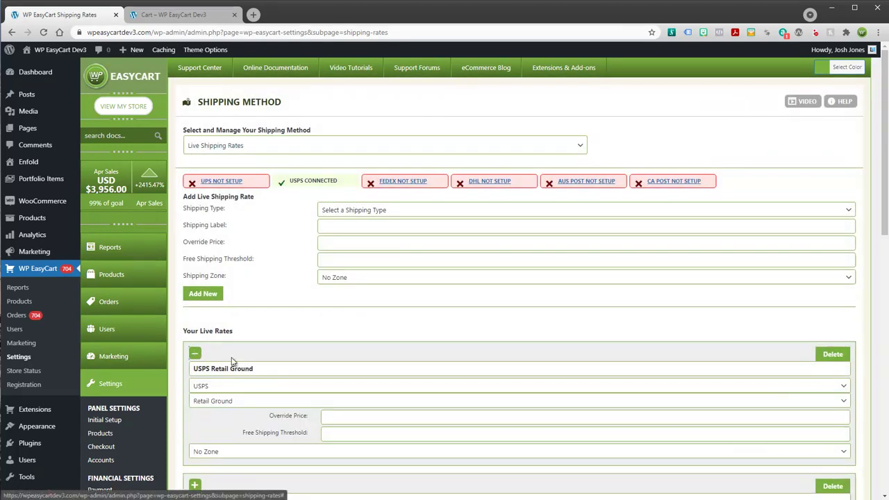
scroll(305, 364, down, 1)
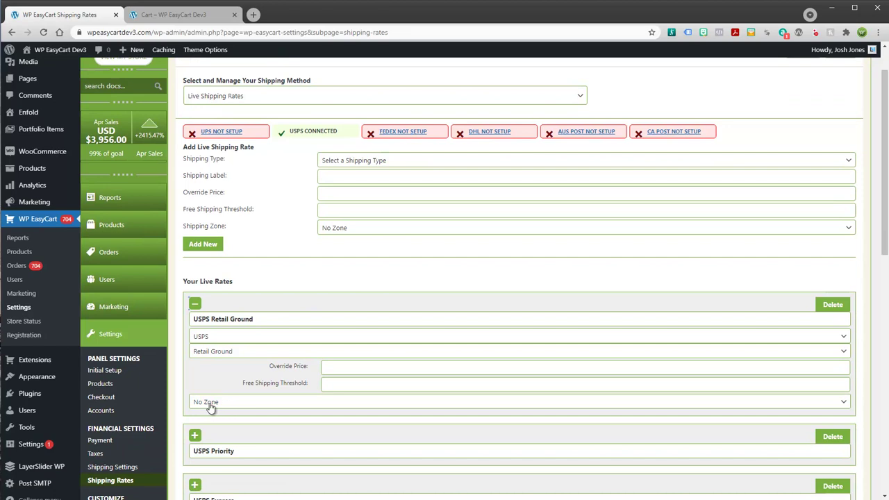
click(195, 306)
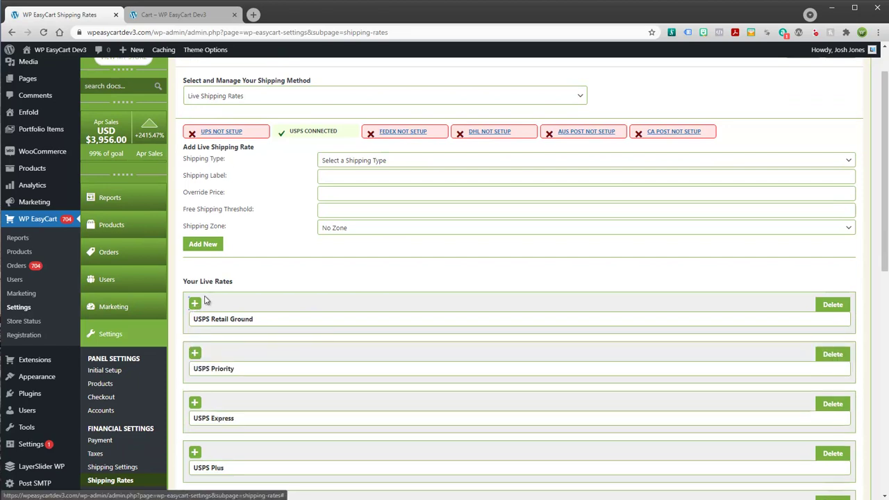
Step: Set the shipping method back to Static Shipping Method
scroll(229, 166, up, 1)
click(225, 148)
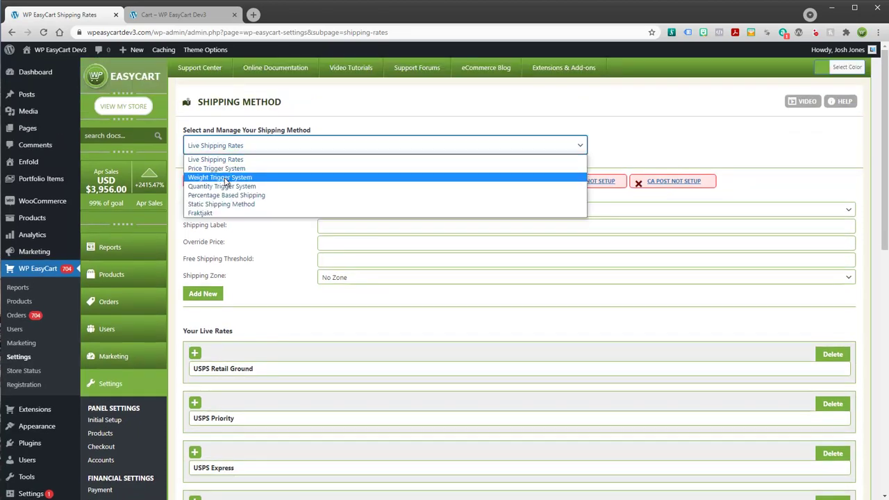
click(221, 204)
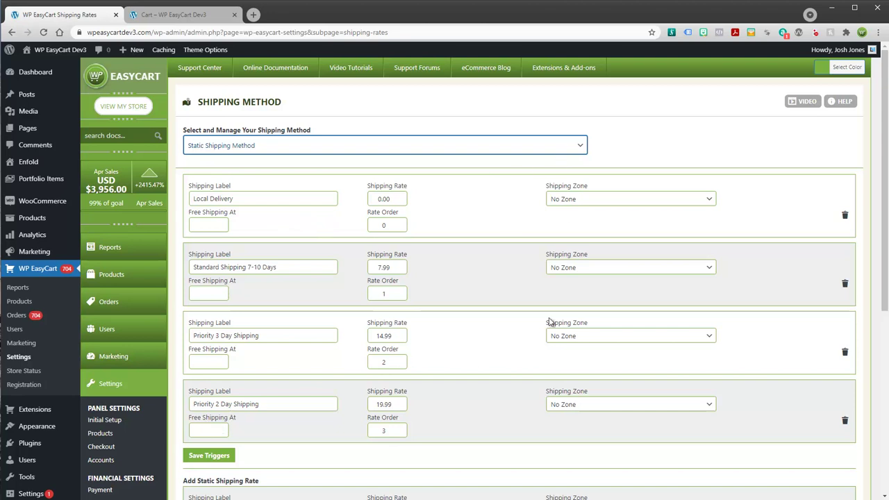
Step: Assign the Lower 48 States shipping zone to the Local Delivery and Standard Shipping 7-10 Days rates
click(577, 200)
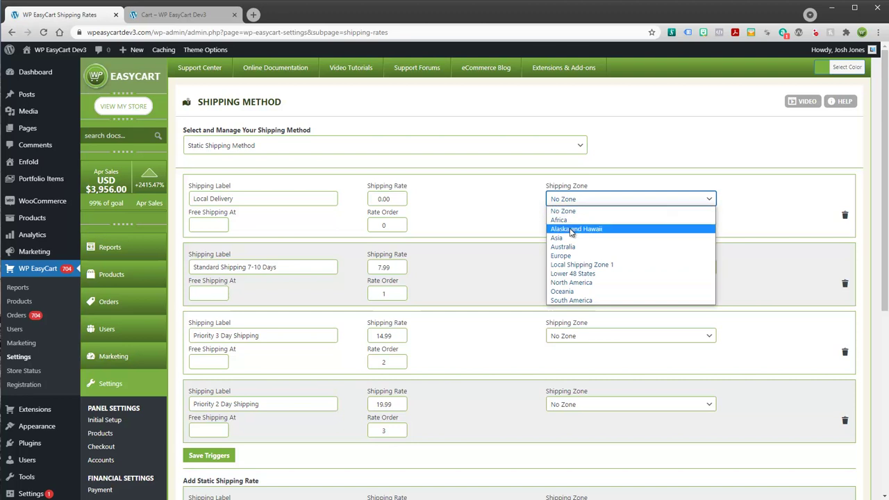
click(572, 273)
click(569, 270)
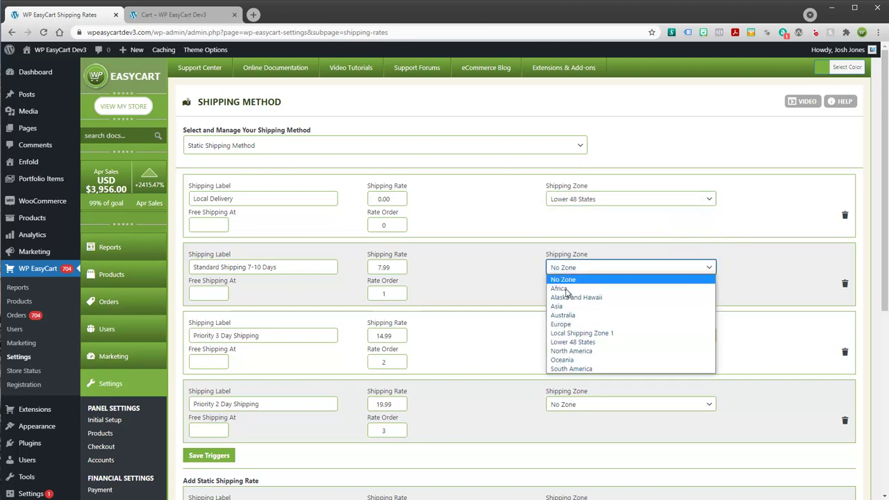
click(574, 342)
Step: Reset the Standard Shipping 7-10 Days and Local Delivery rates to No Zone
click(574, 338)
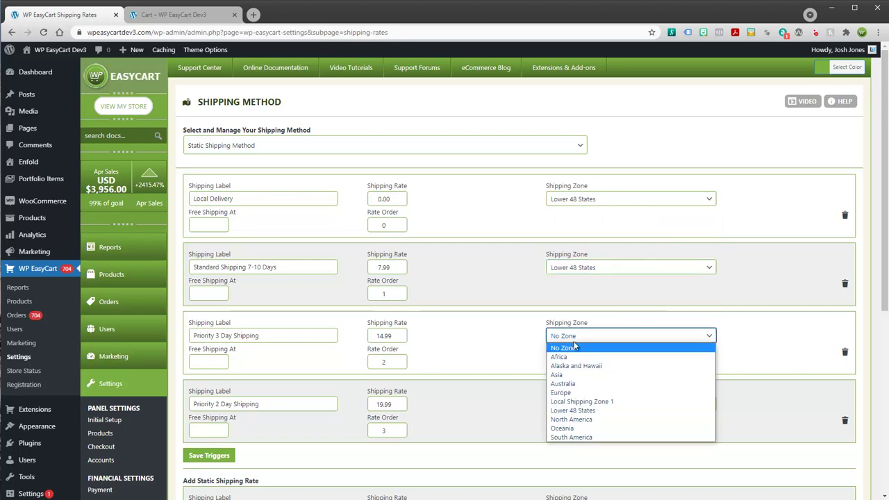
click(576, 270)
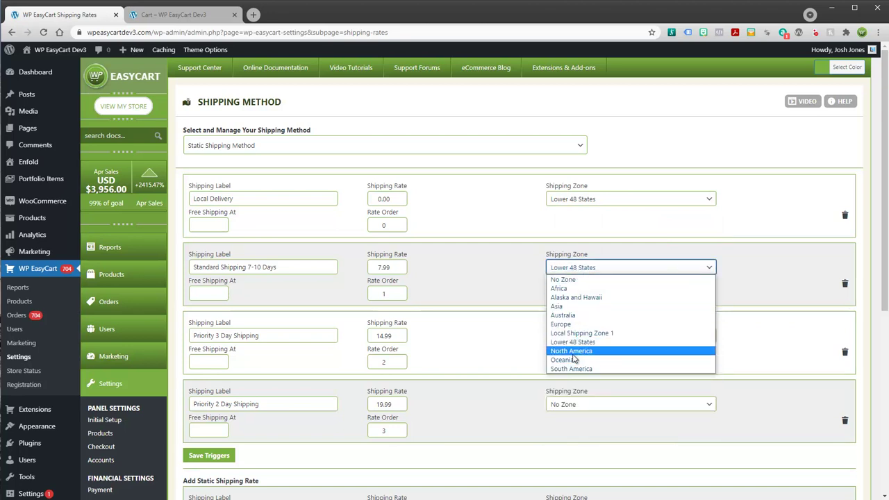
click(567, 280)
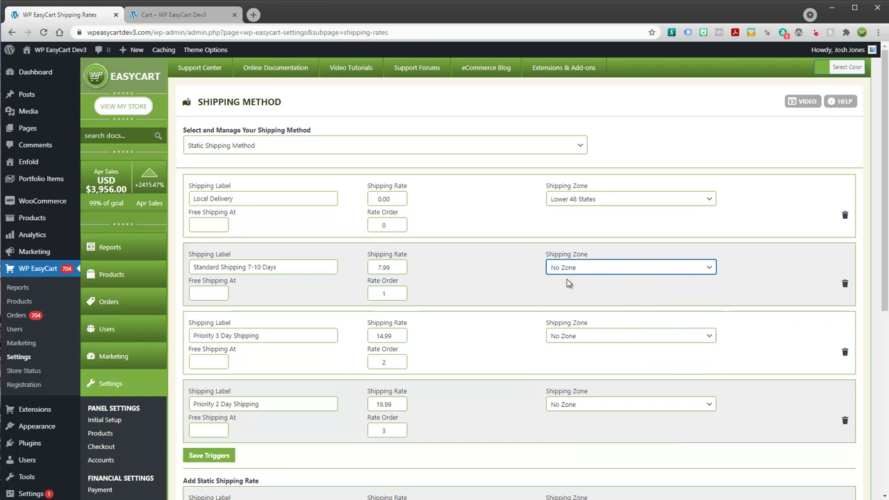
click(571, 201)
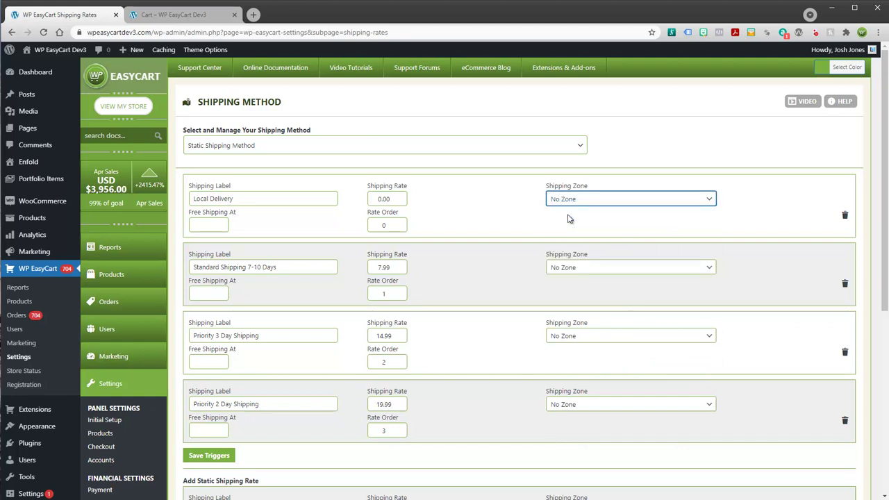
click(569, 212)
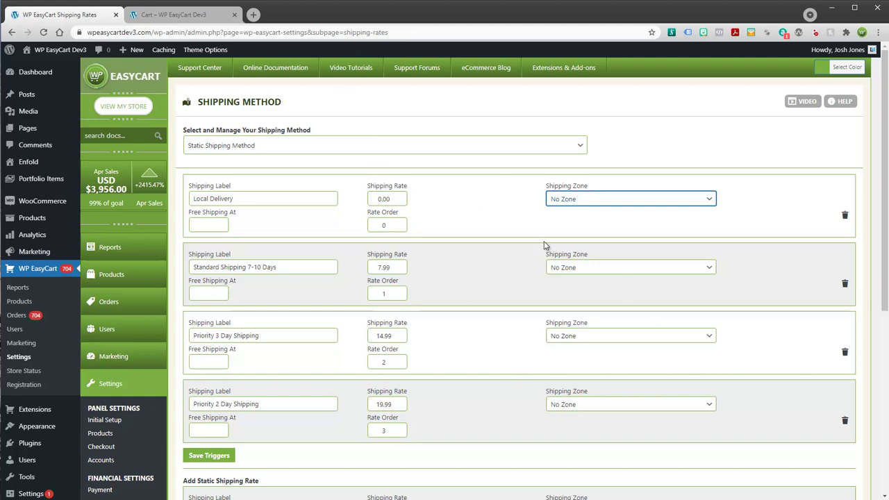
Step: Review the shipping options at checkout, and assign the Alaska and Hawaii zone to the existing Priority 2 Day Shipping rate
click(227, 21)
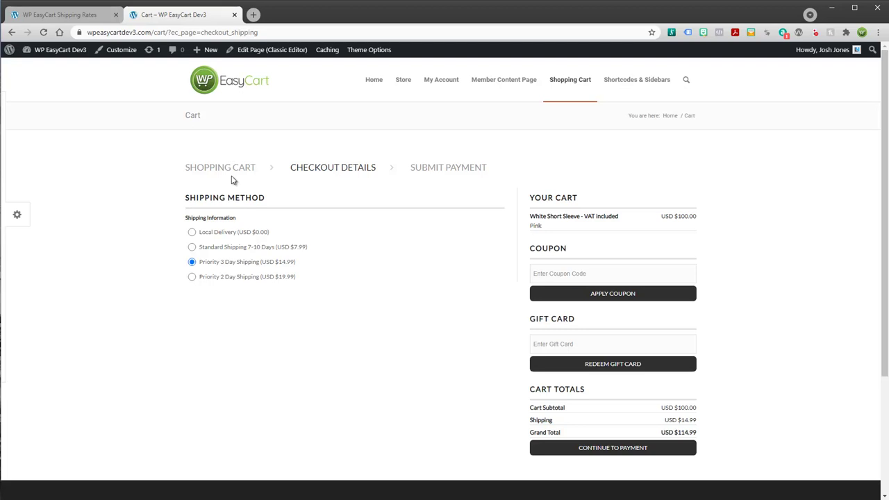
click(96, 21)
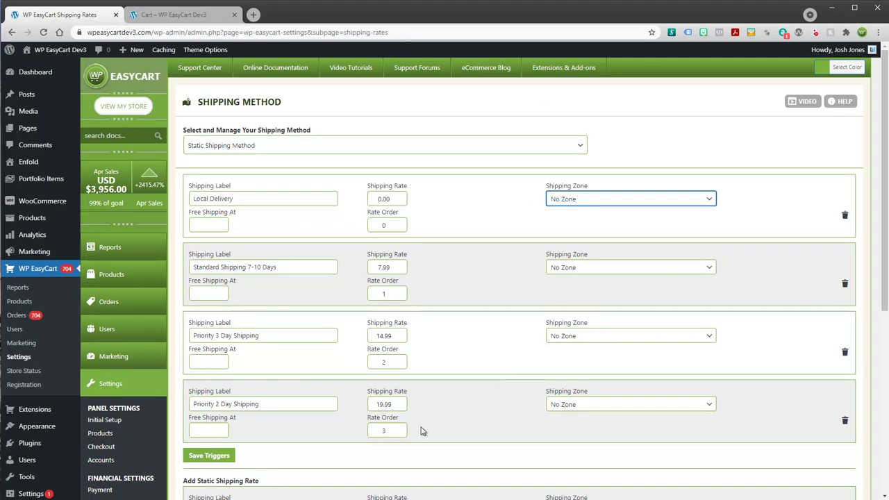
click(555, 409)
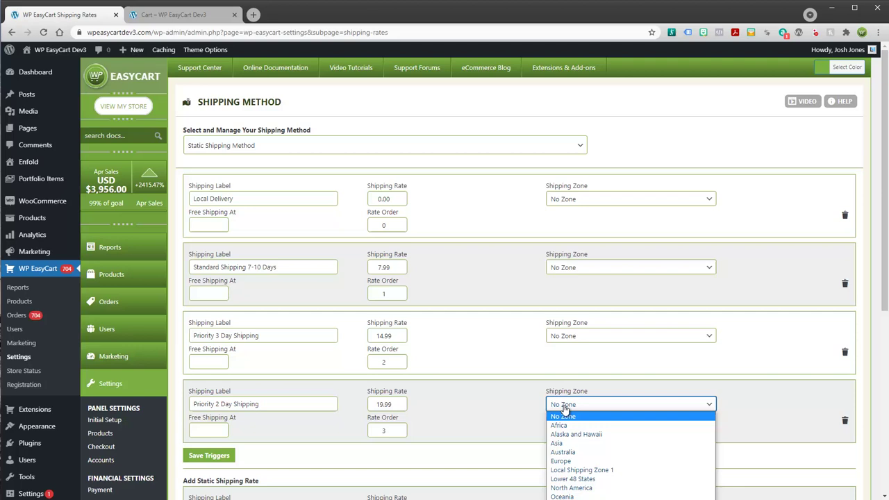
click(562, 434)
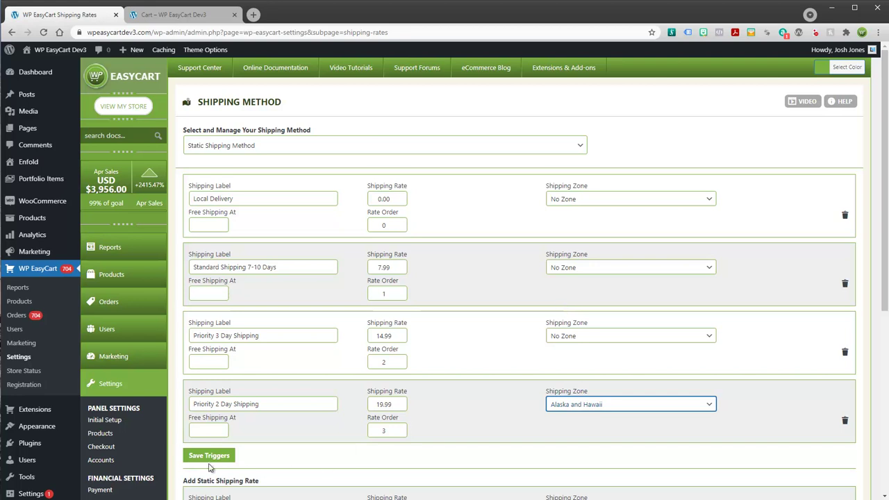
Step: Add a static shipping rate labelled Priority 2 Day Shipping with rate 14.99, rate order 4 and No Zone
scroll(279, 427, down, 2)
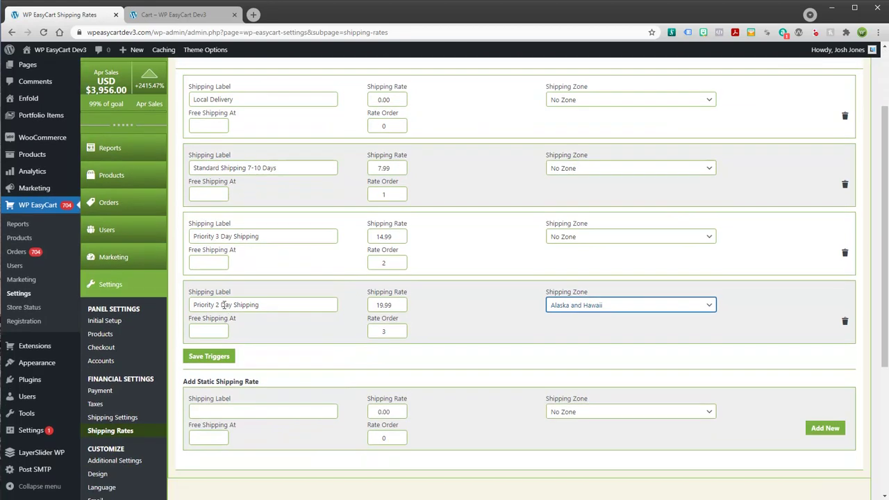
click(232, 411)
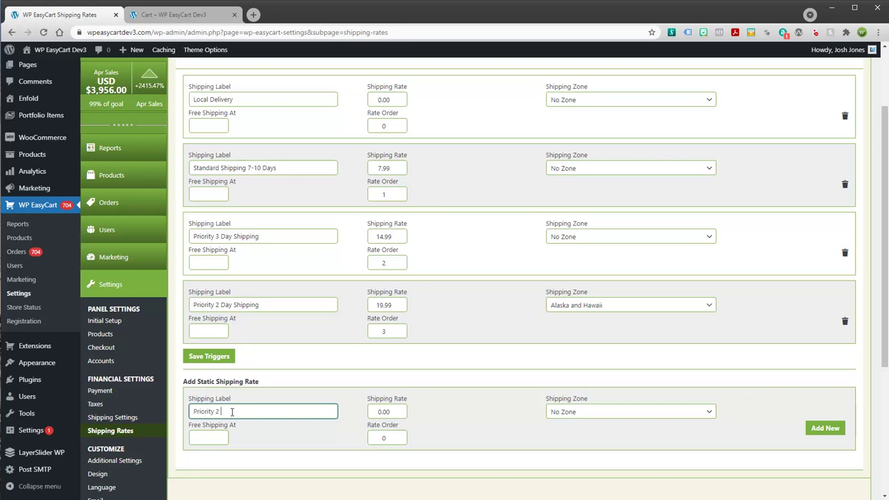
text(Priority 2 Day Shipping)
key(Tab)
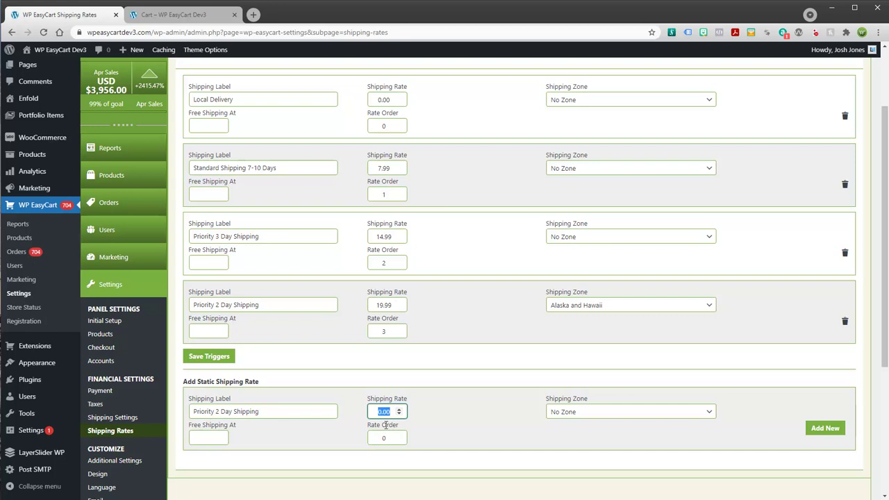
text(14.99)
click(388, 439)
key(BackSpace)
text(4)
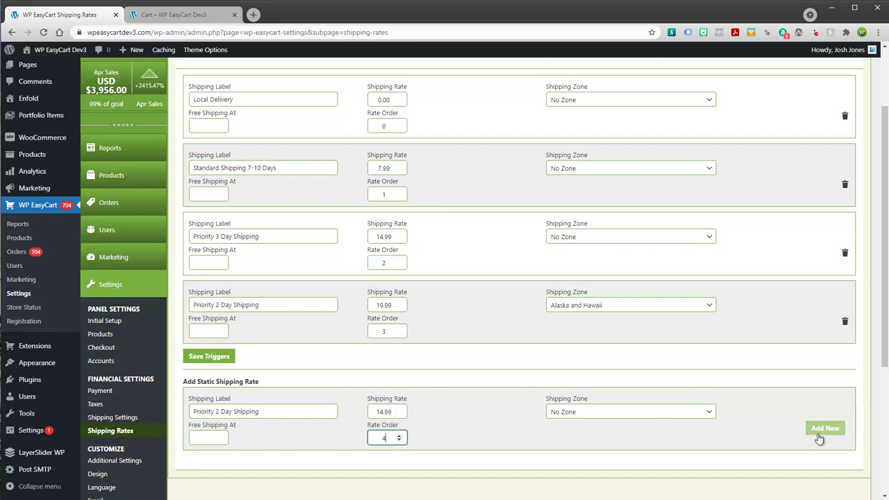
click(820, 435)
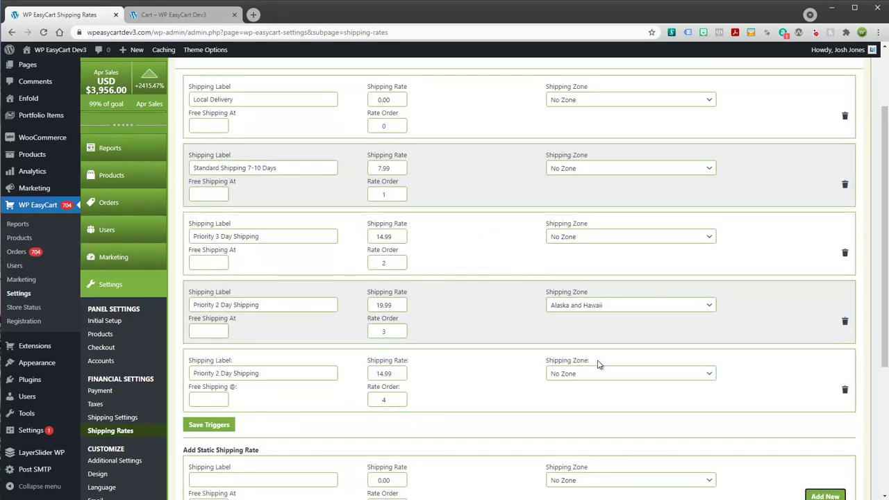
Step: View the shipping options on the store's checkout page and return to the shipping rates settings
drag(597, 365, 532, 369)
click(533, 375)
click(157, 15)
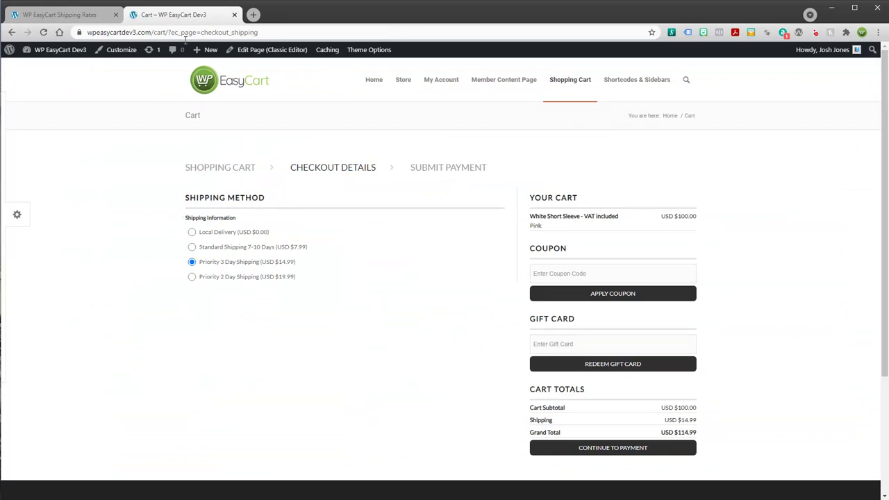
click(62, 14)
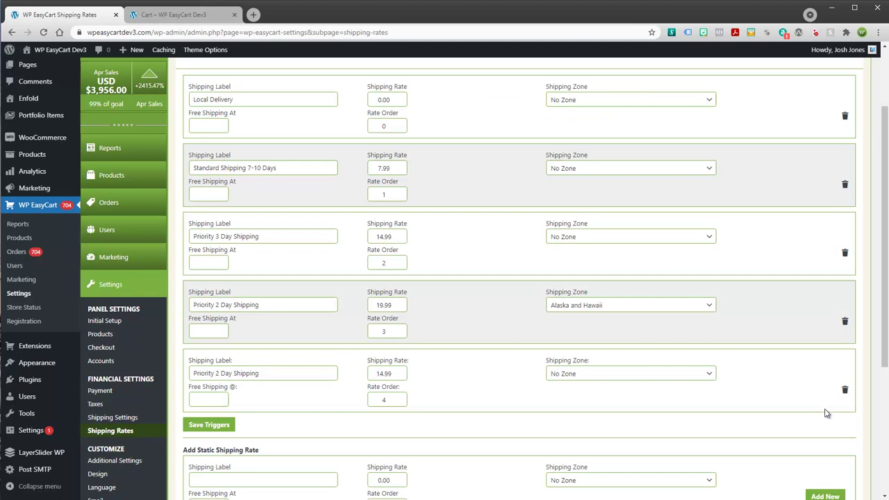
Step: Save the static shipping rates, and refresh the store checkout to review the shipping methods offered
click(221, 422)
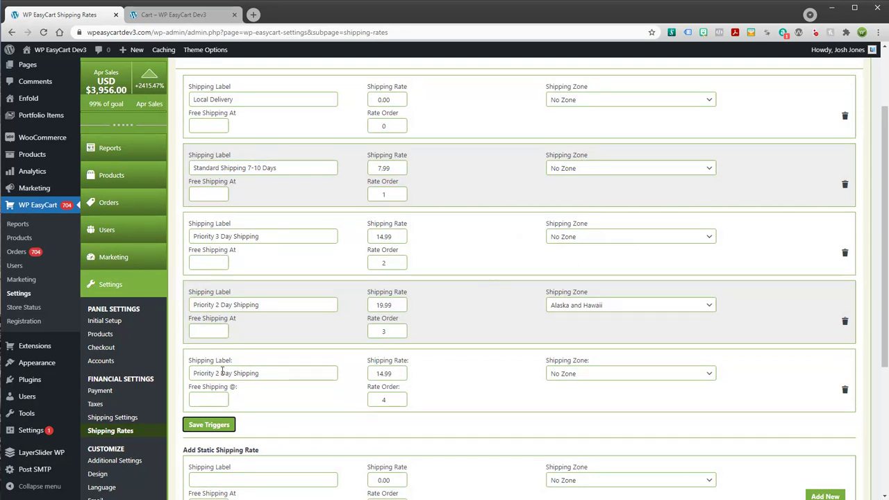
click(167, 14)
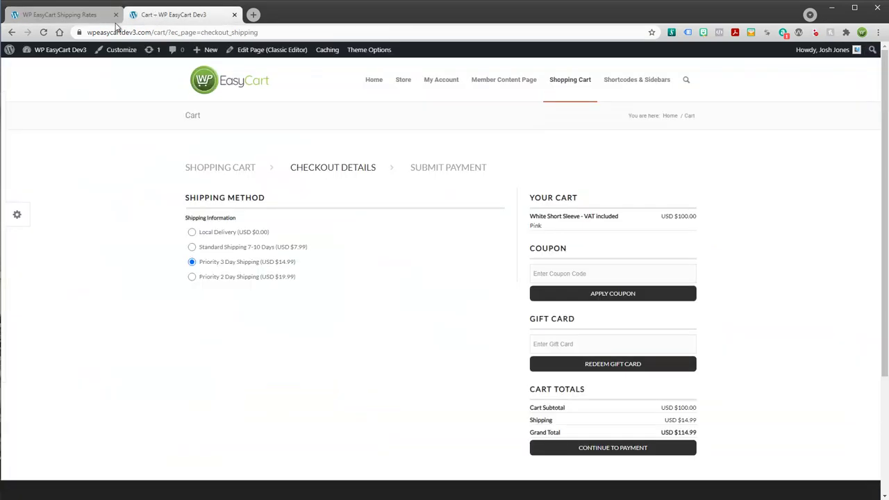
click(43, 32)
drag(302, 281, 262, 278)
click(48, 17)
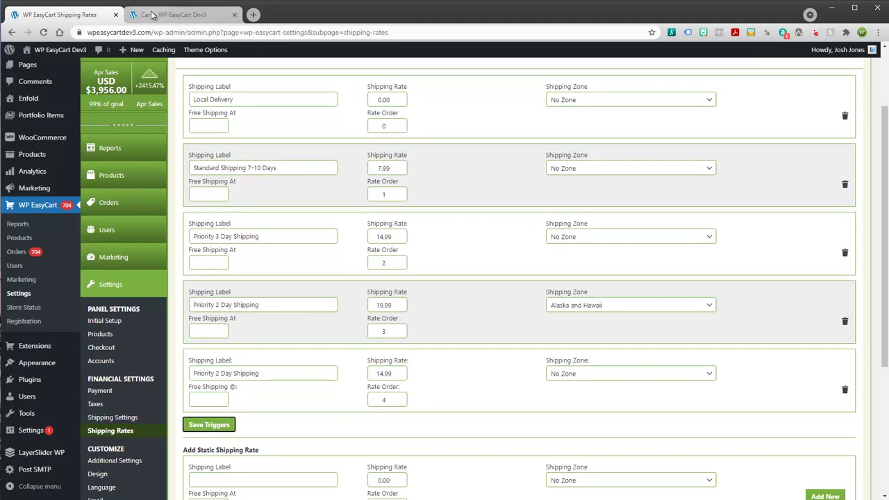
Step: Set the billing state to Alaska in the store checkout's billing information and continue to the shipping methods
click(179, 14)
click(350, 320)
key(F5)
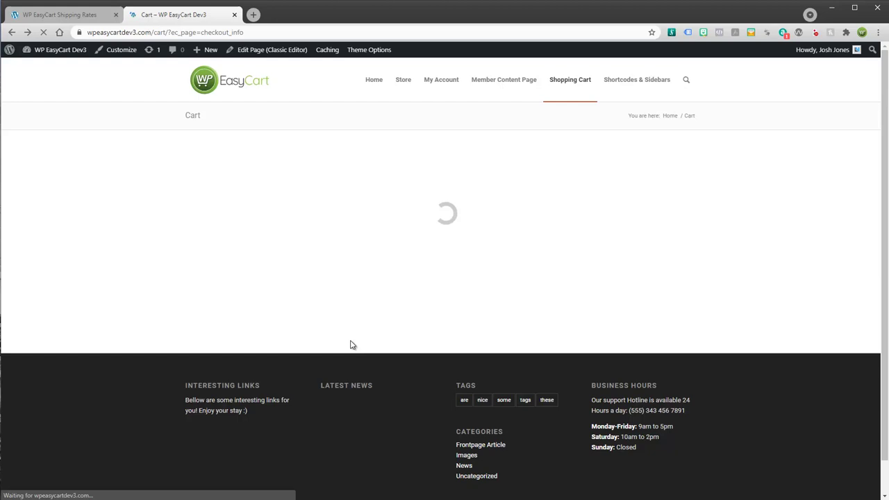
scroll(339, 354, down, 2)
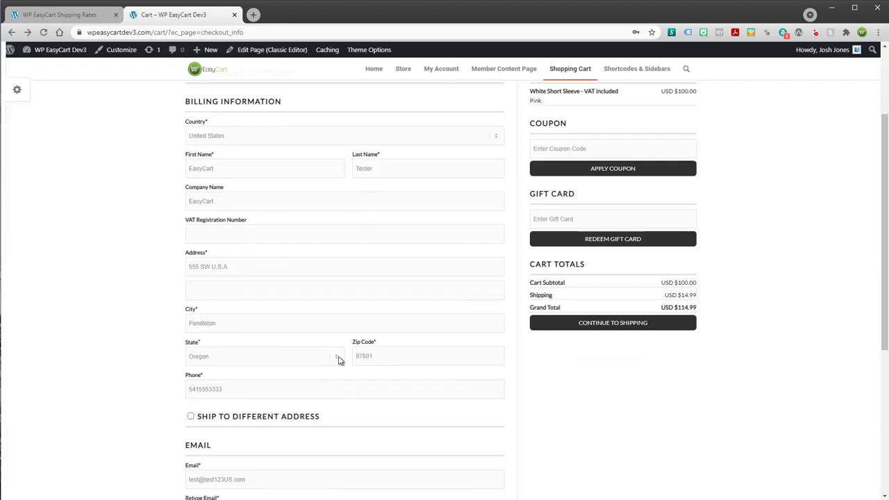
click(336, 332)
scroll(311, 354, up, 1)
scroll(309, 374, up, 5)
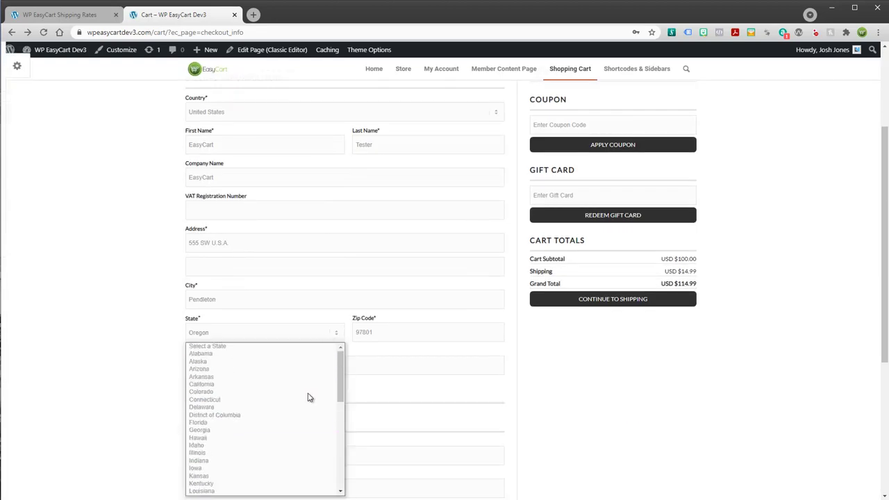
click(306, 361)
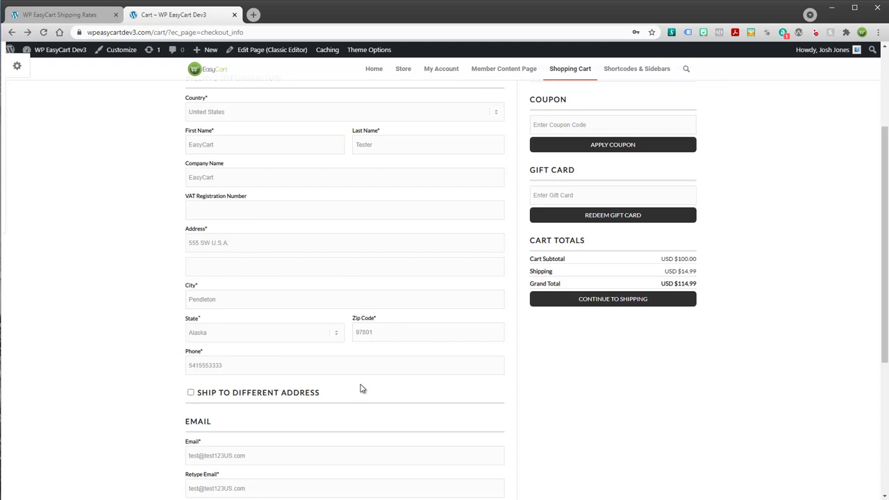
click(584, 300)
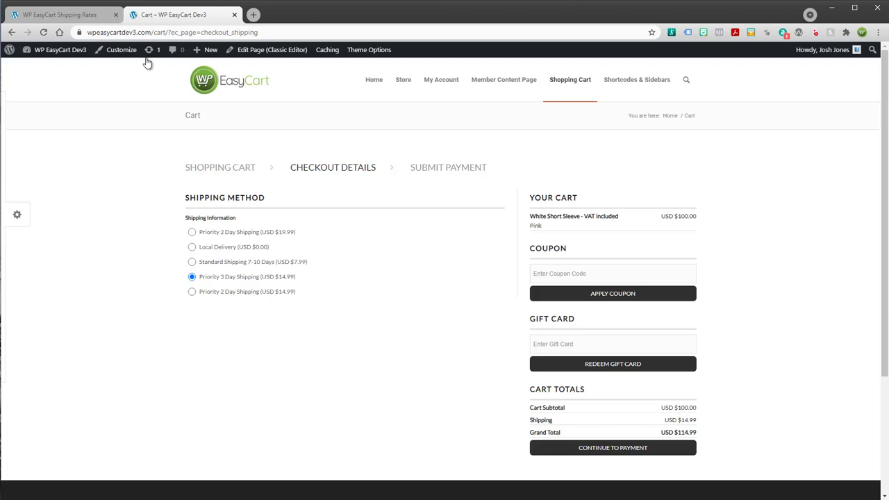
Step: Compare the Alaska and Hawaii Priority 2 Day Shipping rate in the settings with the options offered at checkout
click(88, 17)
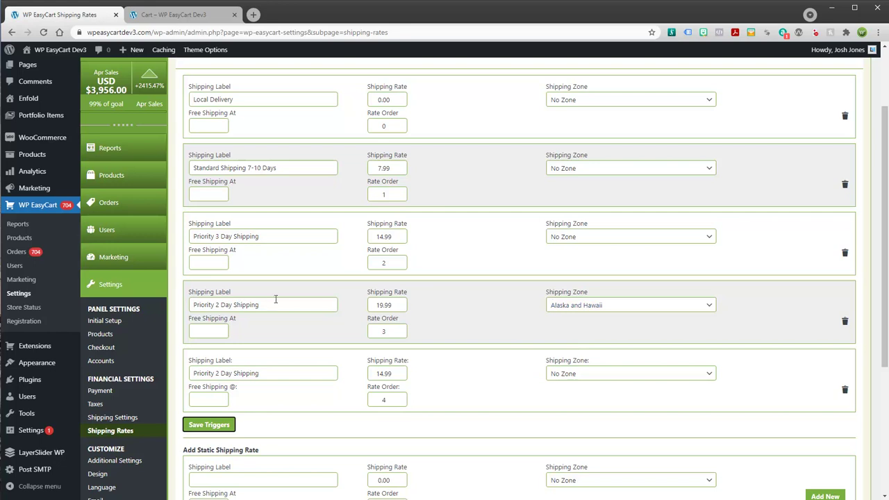
drag(276, 306, 196, 304)
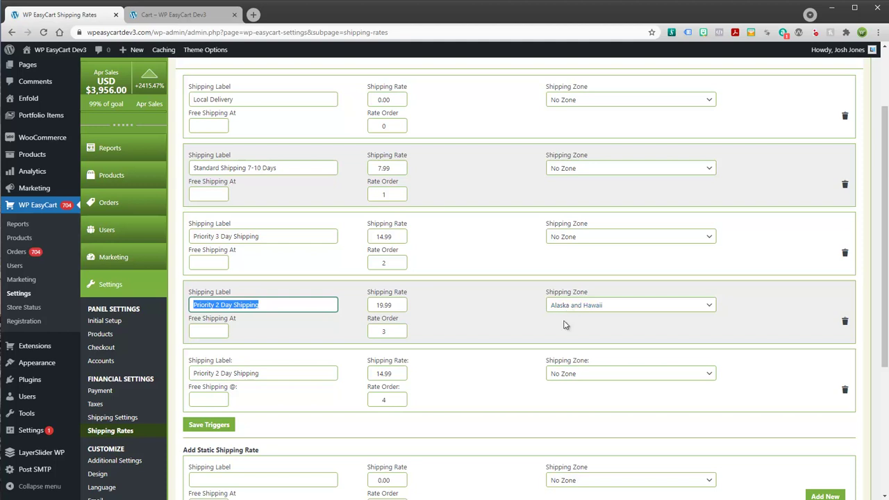
click(174, 14)
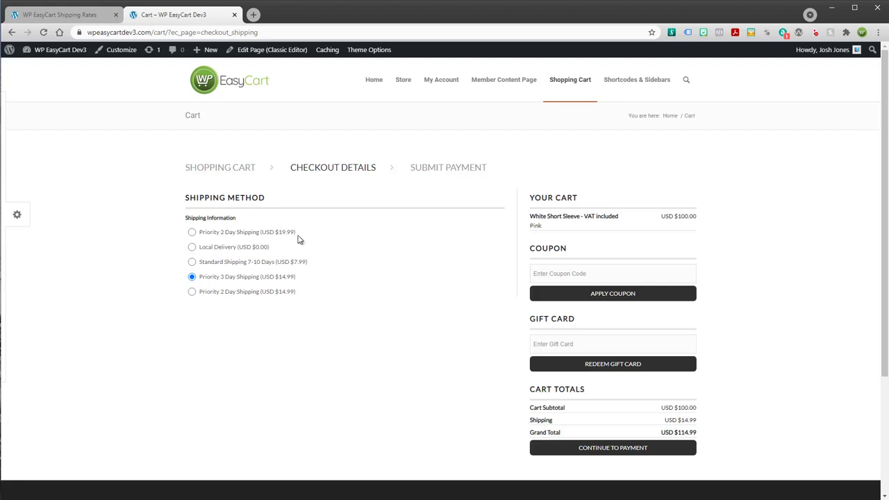
drag(299, 240, 189, 236)
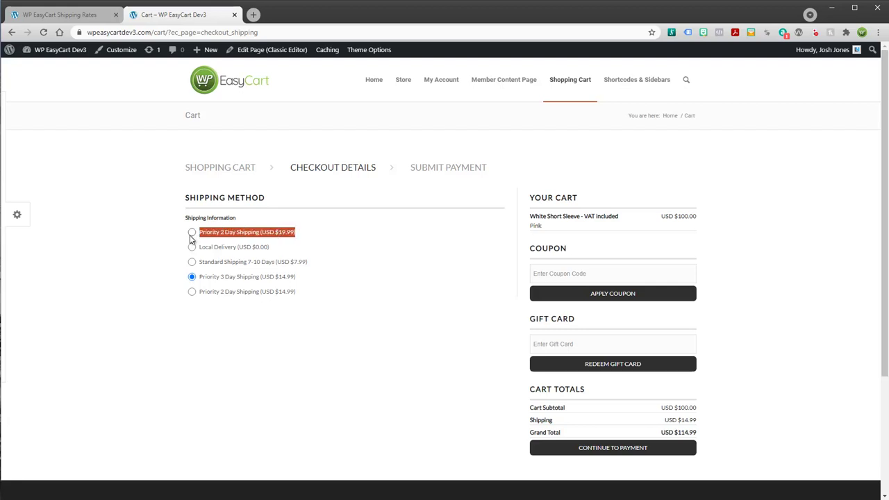
Step: Switch the store's shipping method to Price Trigger System in the shipping rates settings
click(93, 15)
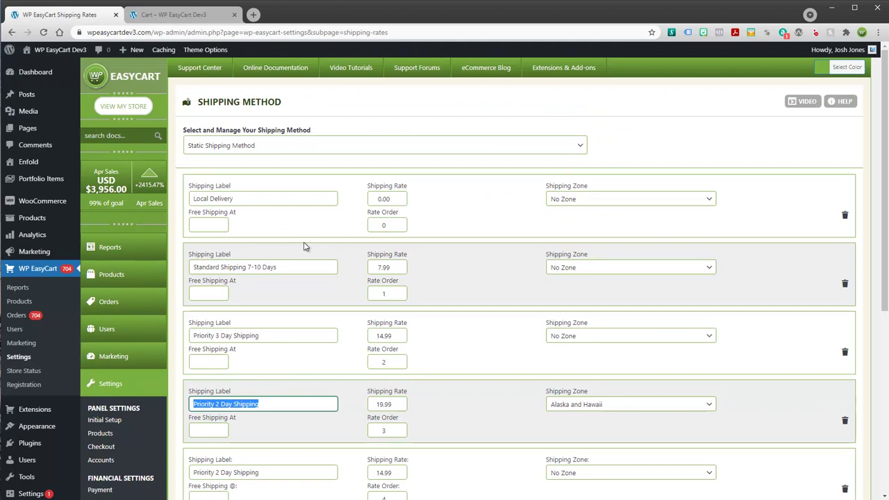
click(258, 148)
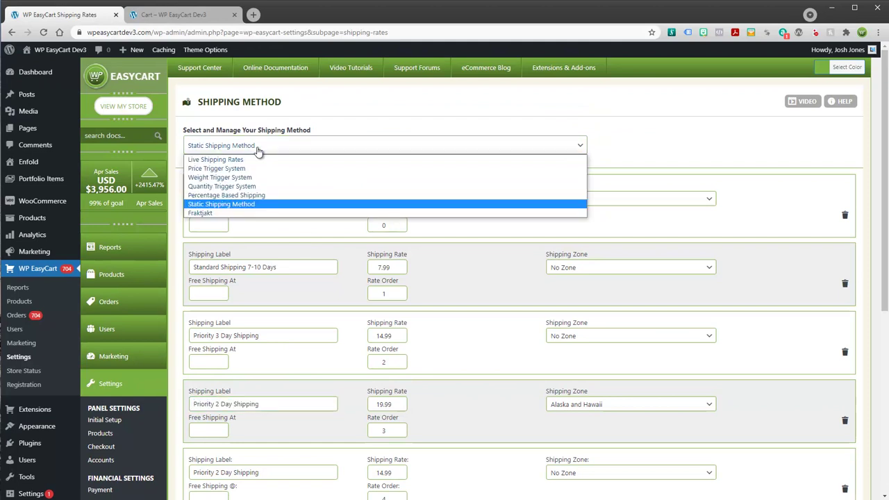
click(222, 168)
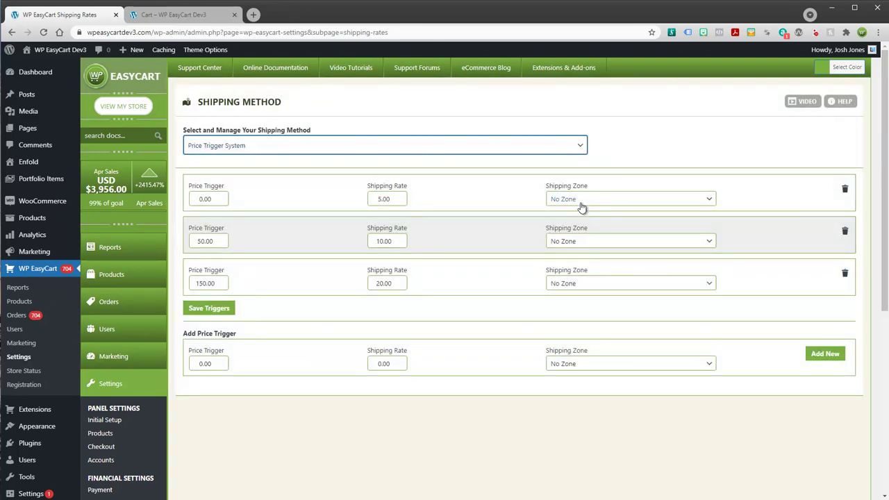
Step: Assign the Lower 48 States shipping zone to the 0.00, 50.00 and 150.00 price triggers
click(576, 201)
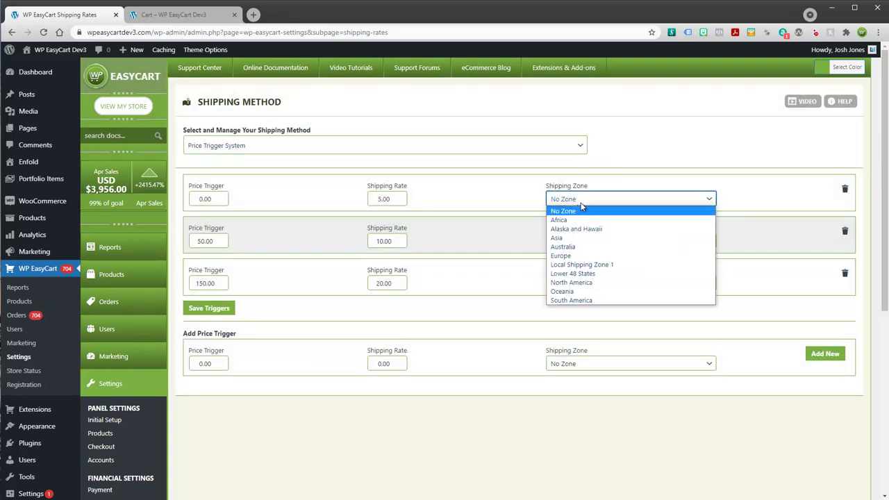
click(574, 274)
click(575, 241)
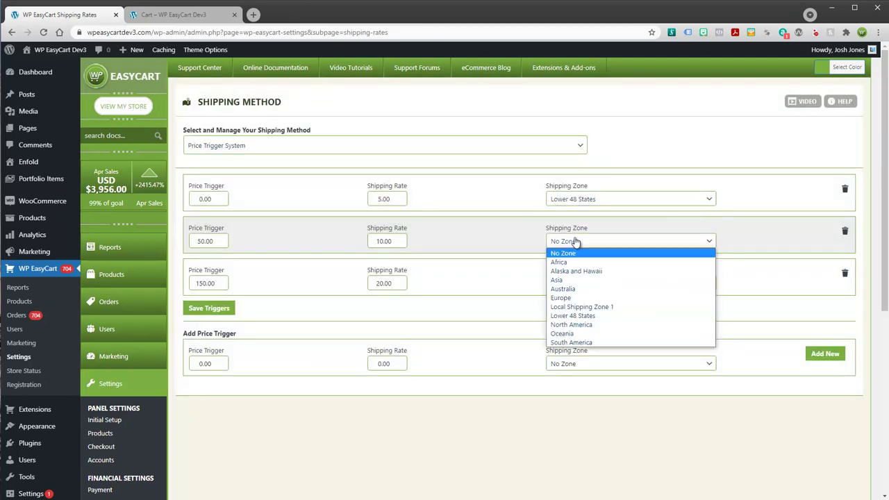
click(573, 318)
click(572, 282)
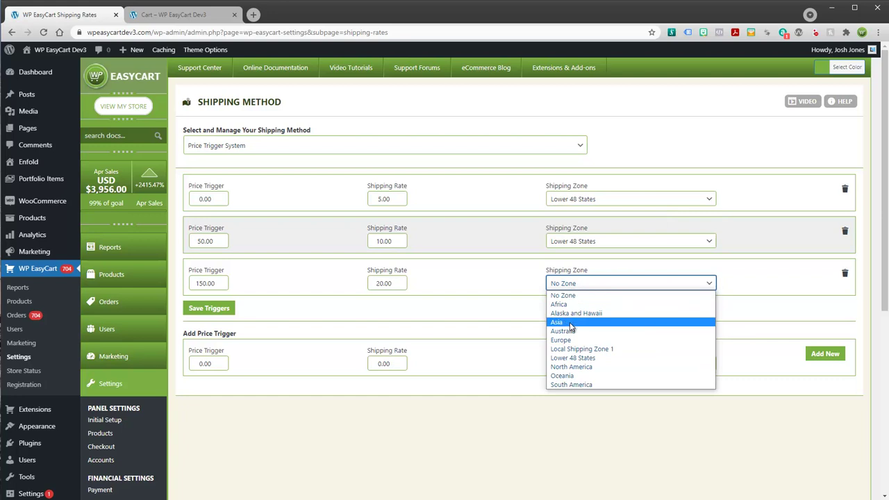
click(573, 358)
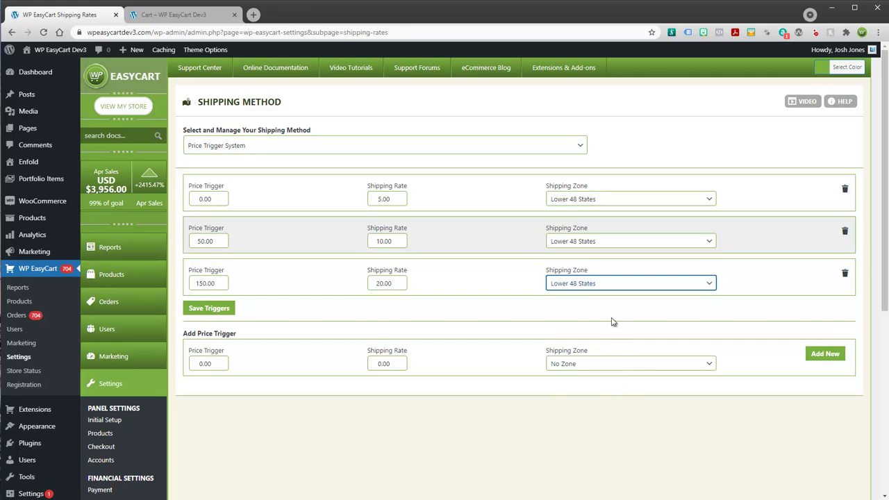
Step: Restore the Static Shipping Method after viewing the Fraktjakt setup, and set the 19.99 Priority 2 Day Shipping rate to No Zone
click(233, 146)
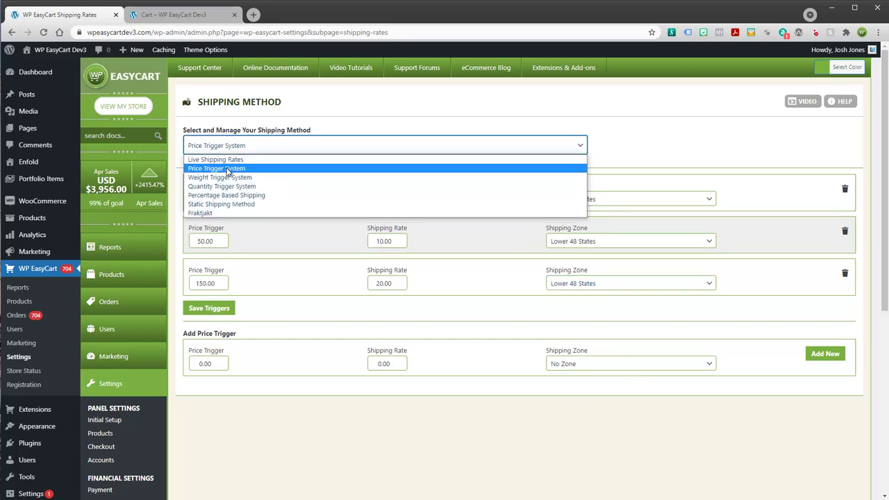
click(234, 211)
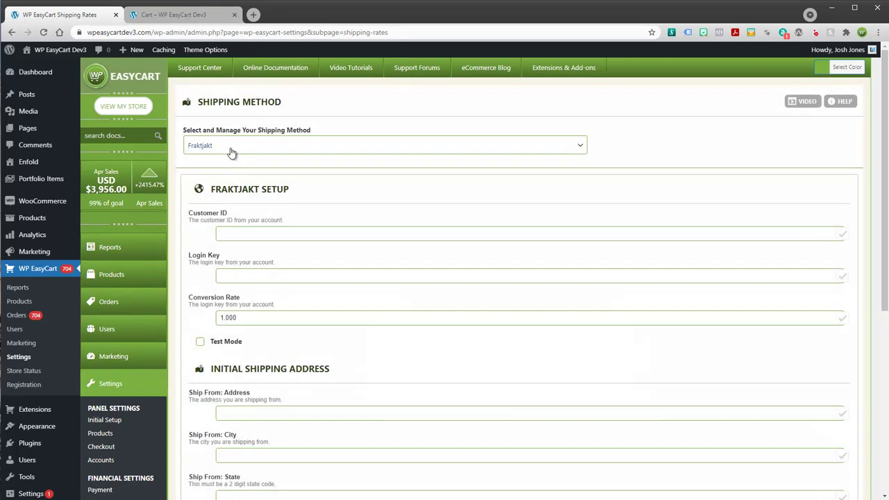
click(222, 147)
click(215, 204)
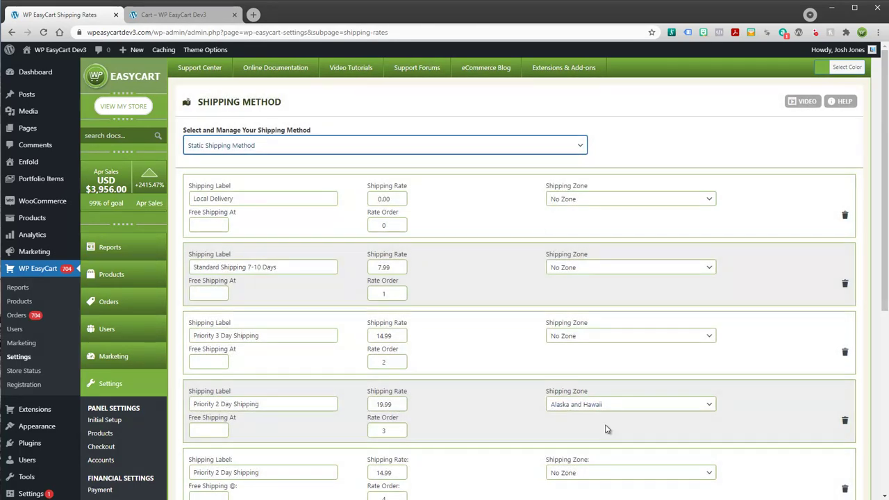
click(579, 408)
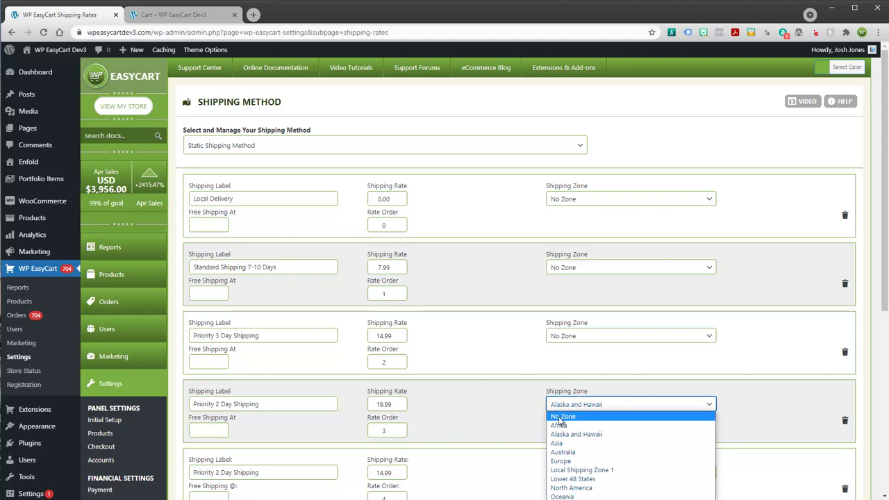
click(561, 417)
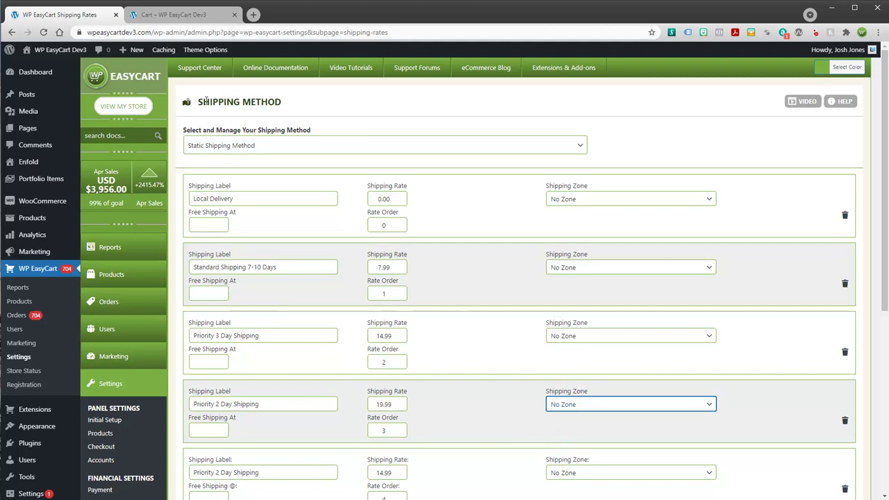
Step: Examine the countries available in the billing information of the store's checkout
click(173, 15)
key(F5)
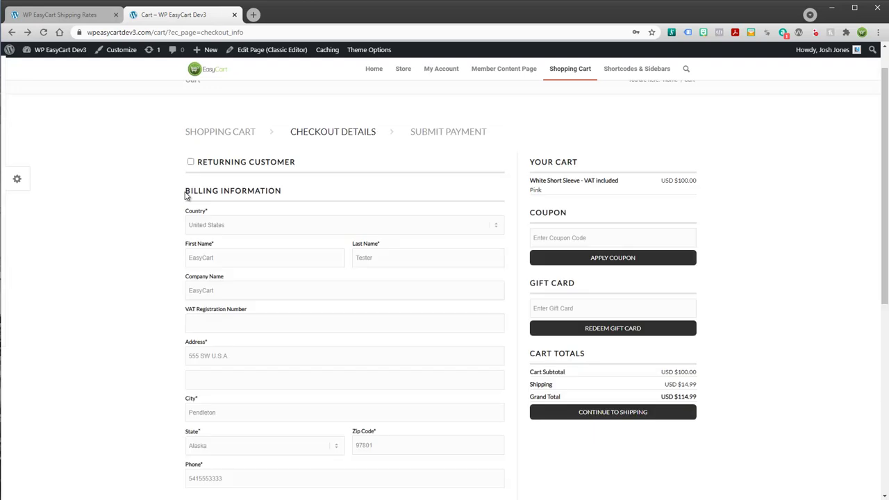
click(201, 226)
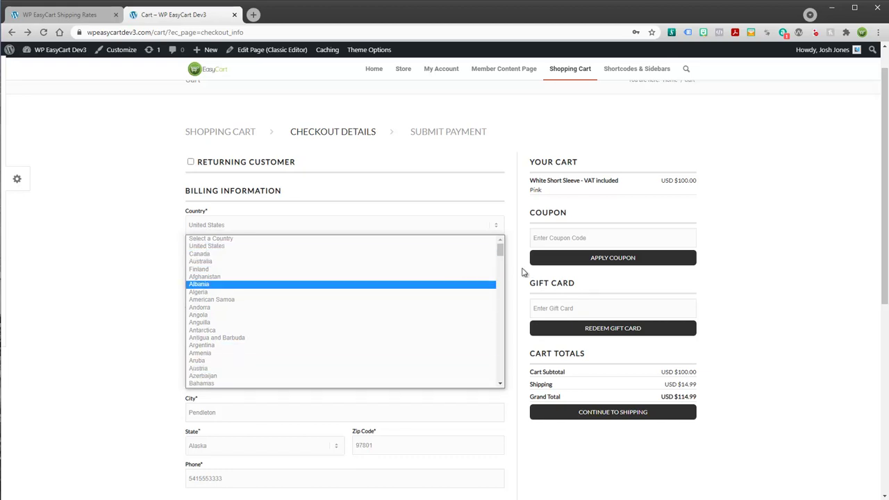
drag(501, 251, 500, 225)
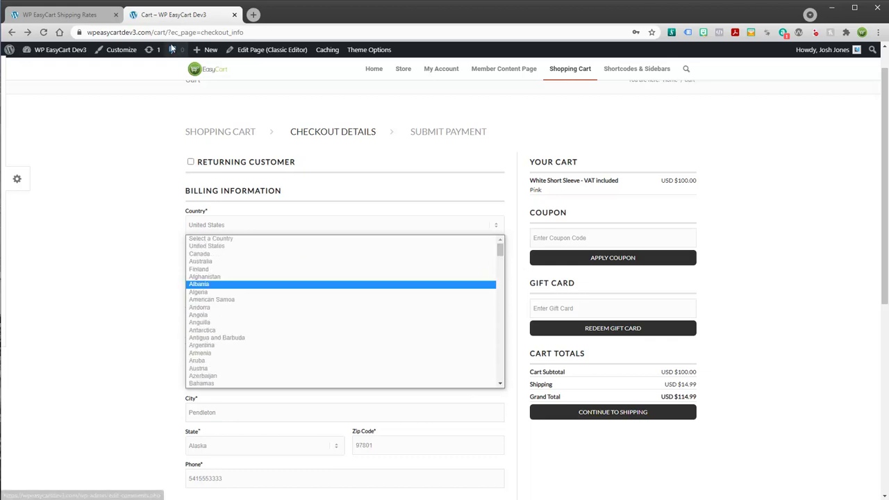
Step: Open the shipping settings, and disable and re-enable Alaska in the States Shipping List
click(62, 14)
scroll(158, 410, down, 3)
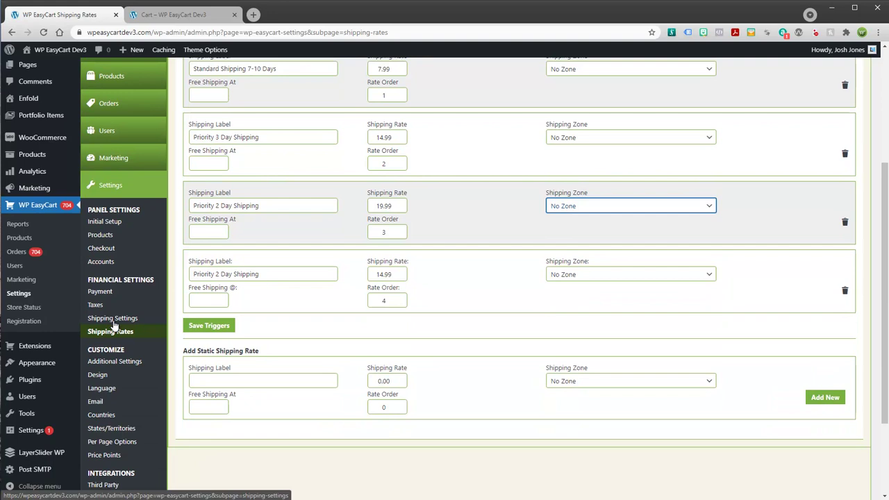
click(112, 321)
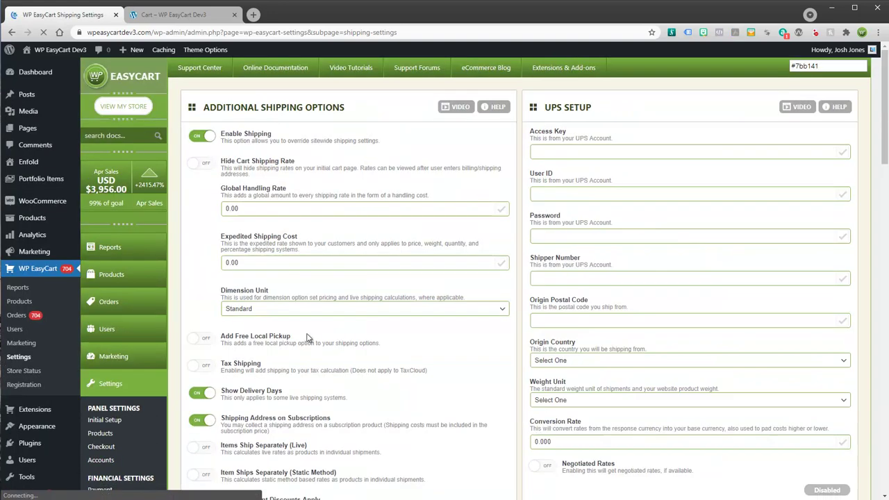
scroll(666, 309, down, 2)
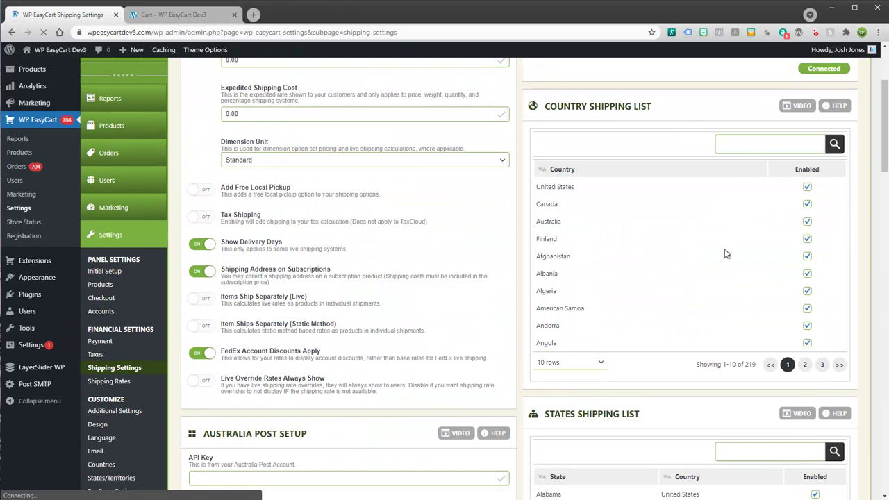
scroll(726, 252, down, 3)
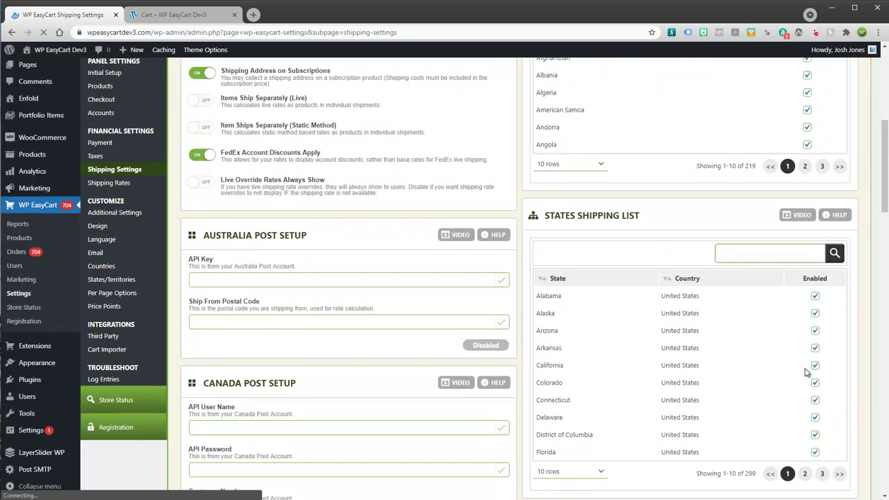
click(815, 313)
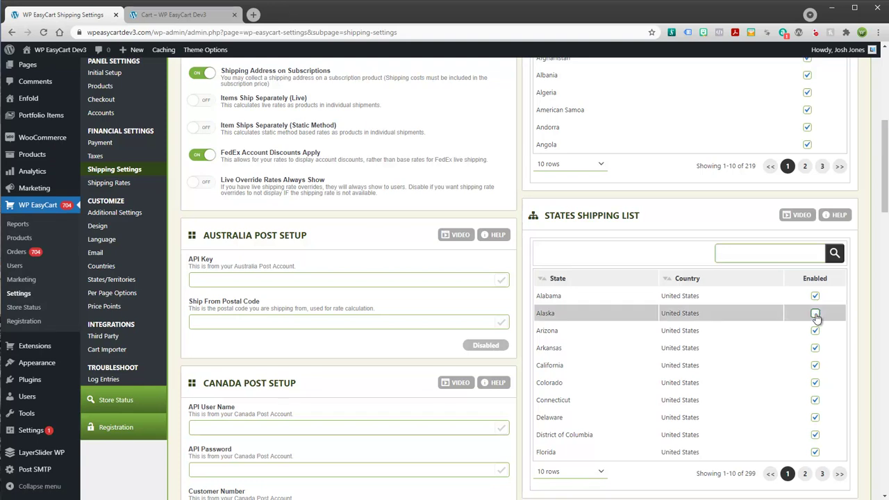
click(815, 313)
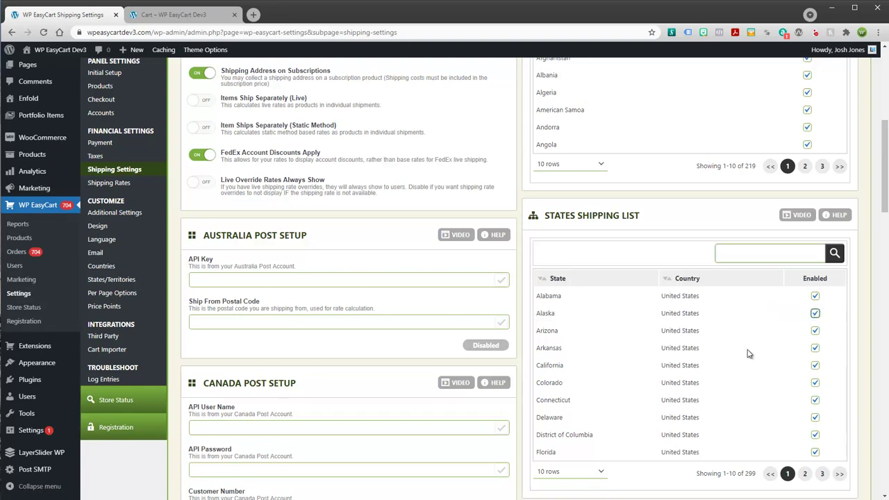
Step: Open the store's country management list
click(100, 268)
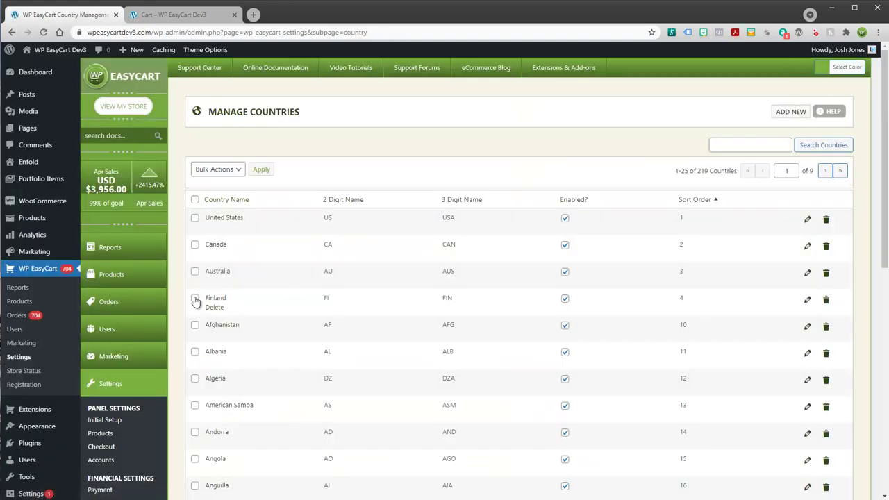
click(194, 200)
click(194, 244)
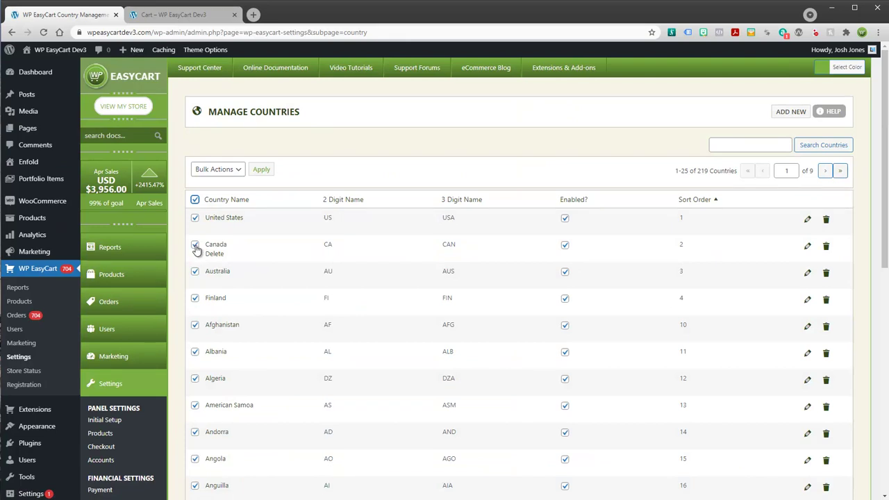
click(196, 219)
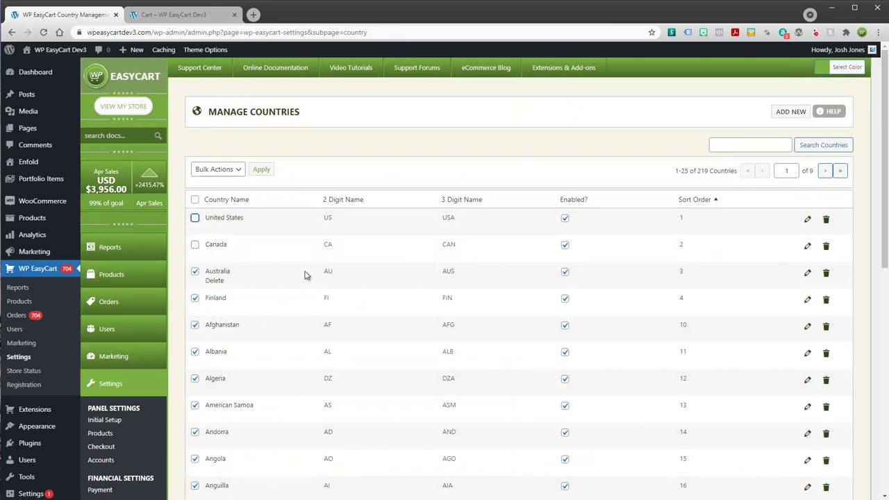
click(237, 173)
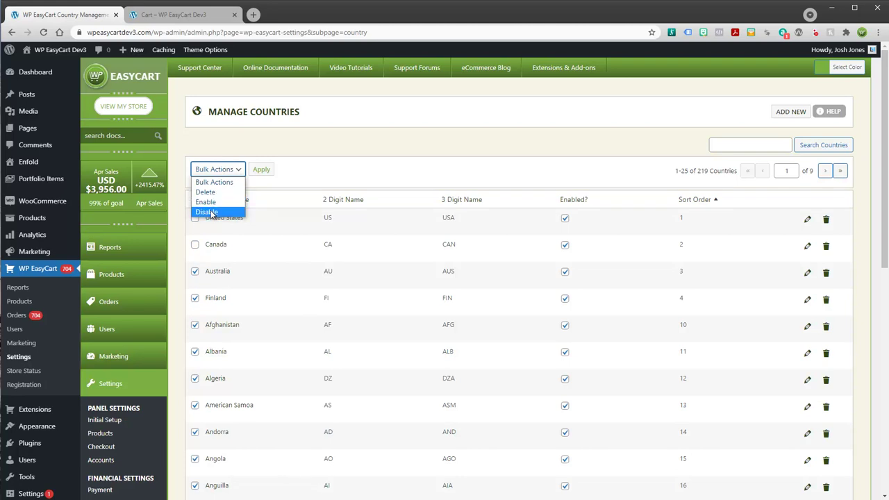
click(524, 167)
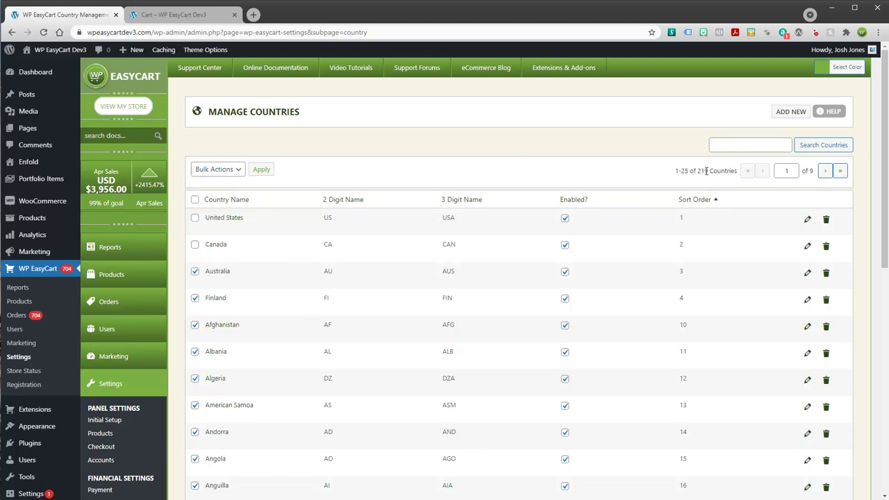
Step: Set the country management list to show 250 countries per page
scroll(289, 298, down, 5)
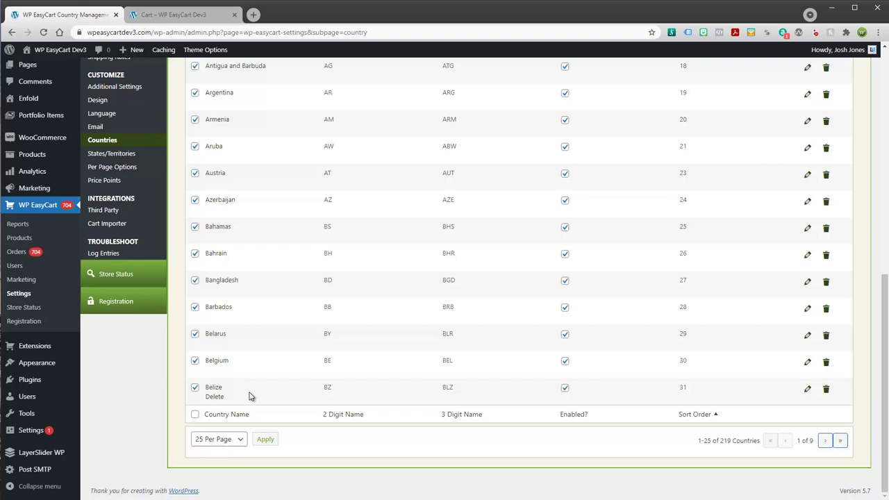
click(236, 440)
click(220, 490)
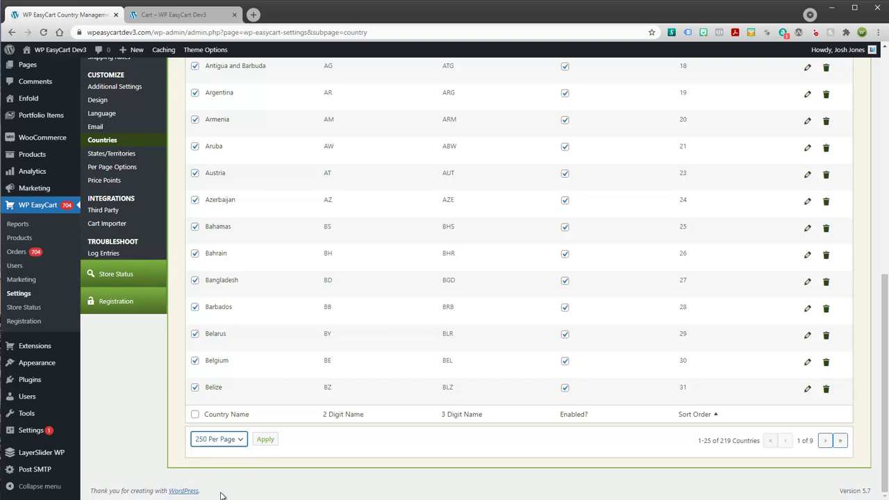
click(263, 440)
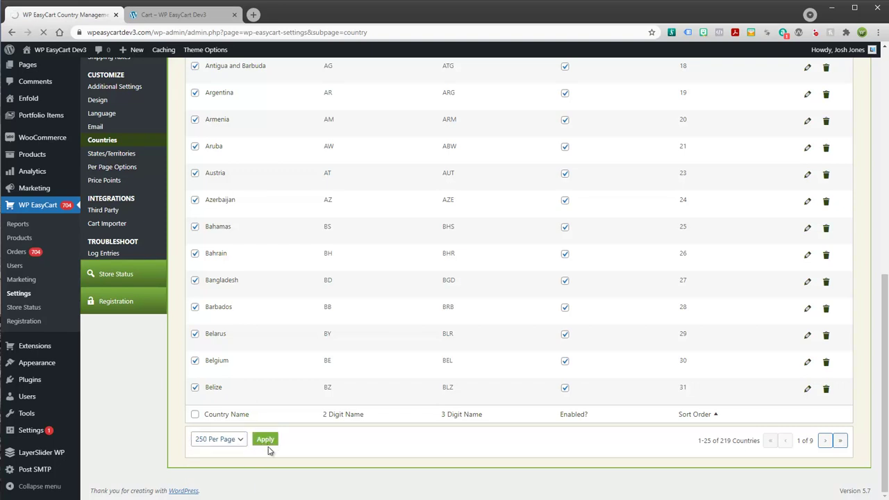
Step: Bulk-disable every country except United States, Canada and Australia
scroll(472, 268, down, 13)
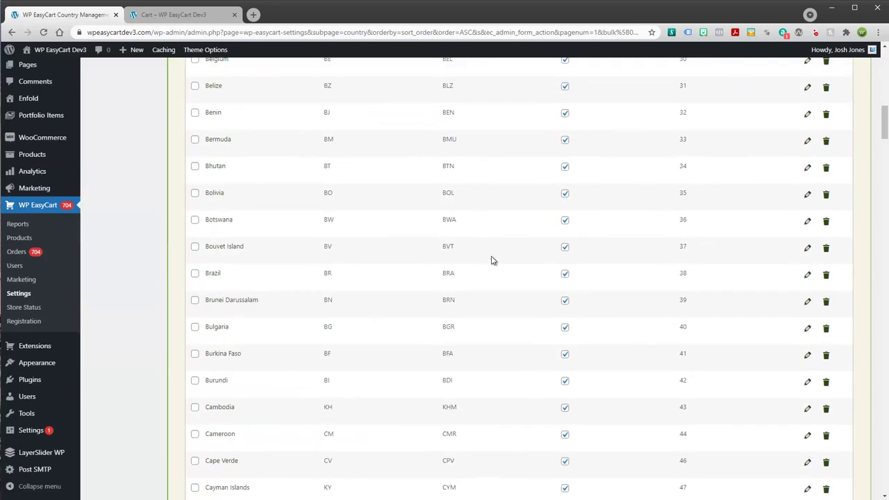
scroll(491, 260, up, 13)
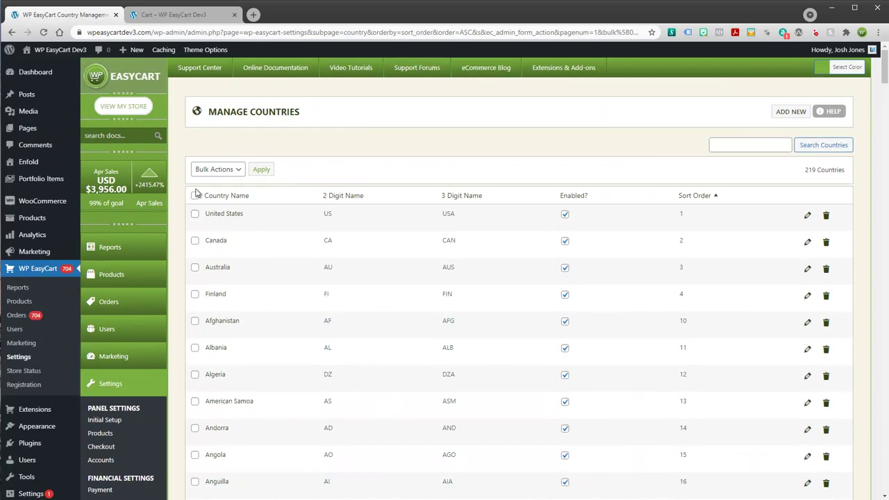
click(195, 196)
click(195, 214)
click(195, 268)
click(236, 169)
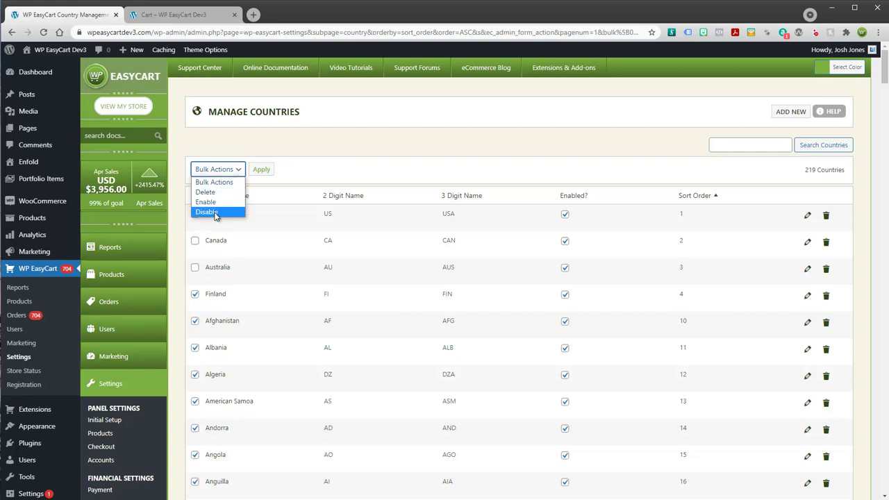
click(214, 211)
click(261, 170)
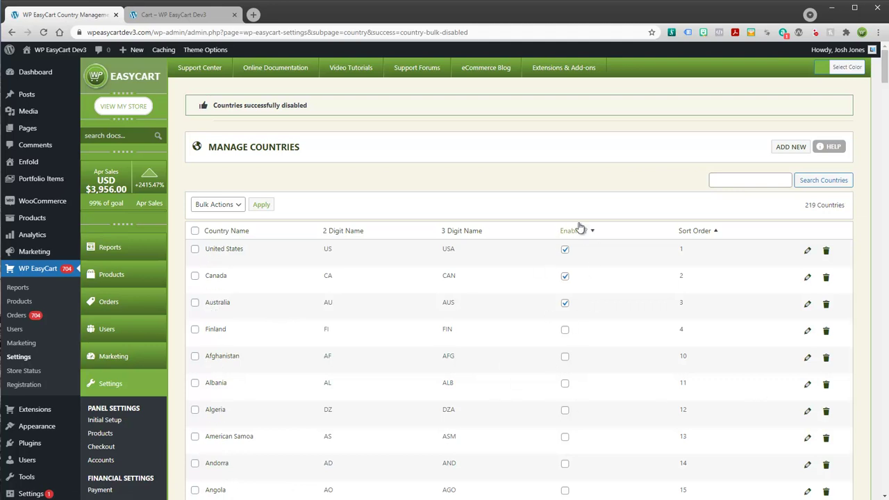
Step: Reload the store's checkout page and examine the billing country options, keeping United States selected
scroll(576, 404, down, 5)
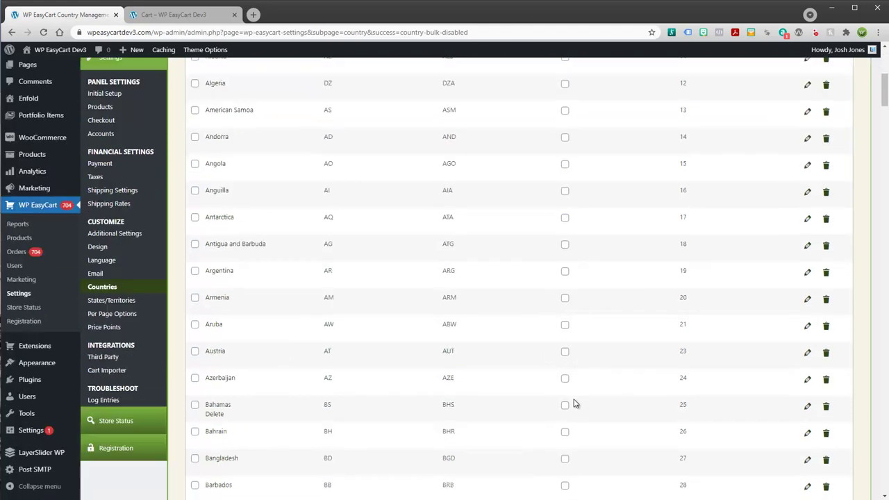
scroll(475, 326, up, 3)
scroll(474, 326, up, 2)
click(174, 14)
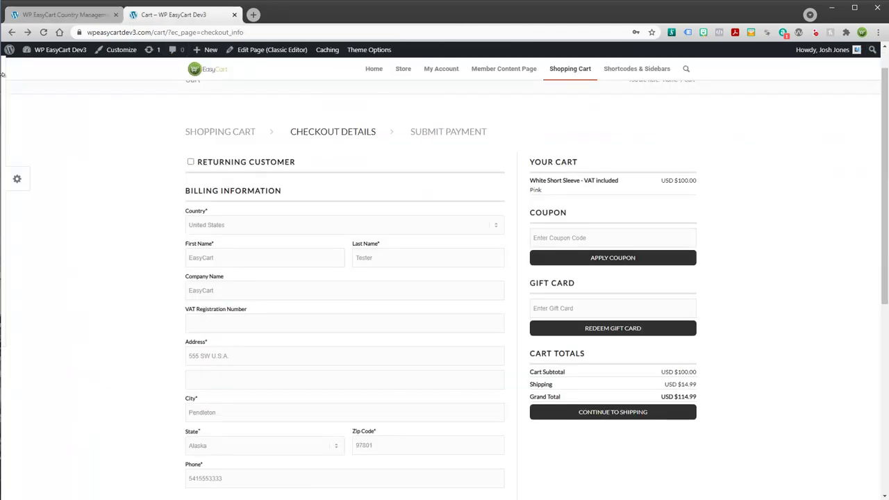
click(44, 32)
click(190, 226)
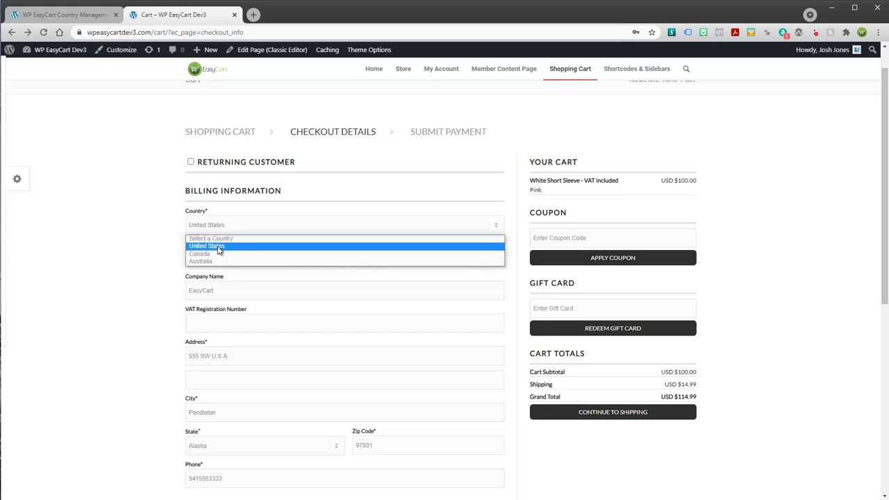
click(219, 246)
Step: Set the billing state to Oregon and continue the checkout to the shipping stage
scroll(323, 270, down, 3)
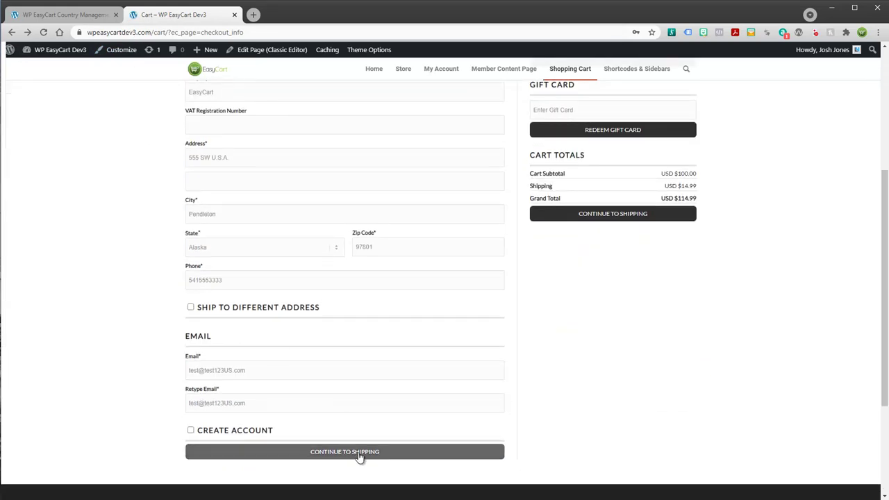
click(231, 251)
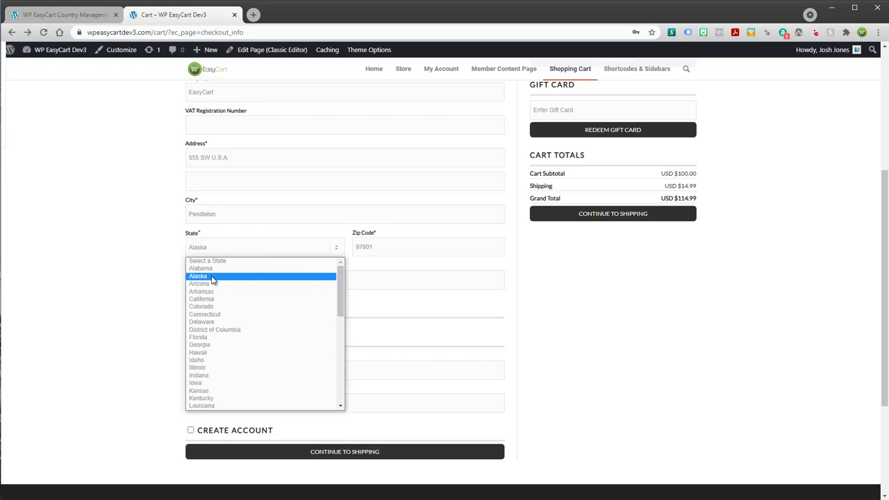
text(or)
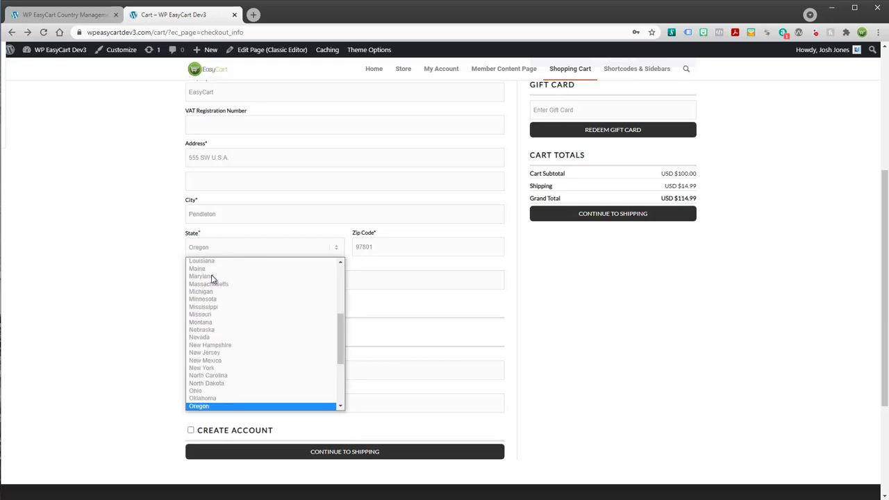
click(234, 408)
click(294, 456)
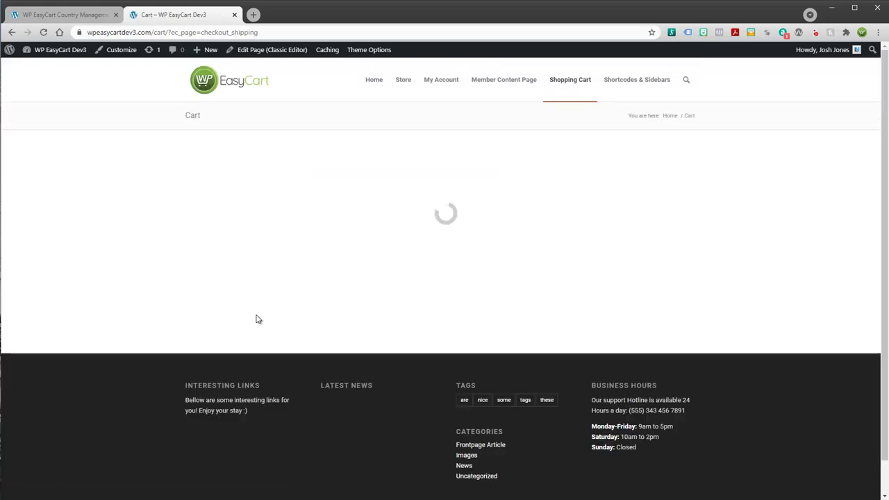
Step: Return to the store admin and examine the static shipping rates and their assigned shipping zones
click(72, 15)
scroll(143, 413, down, 1)
scroll(143, 413, down, 1)
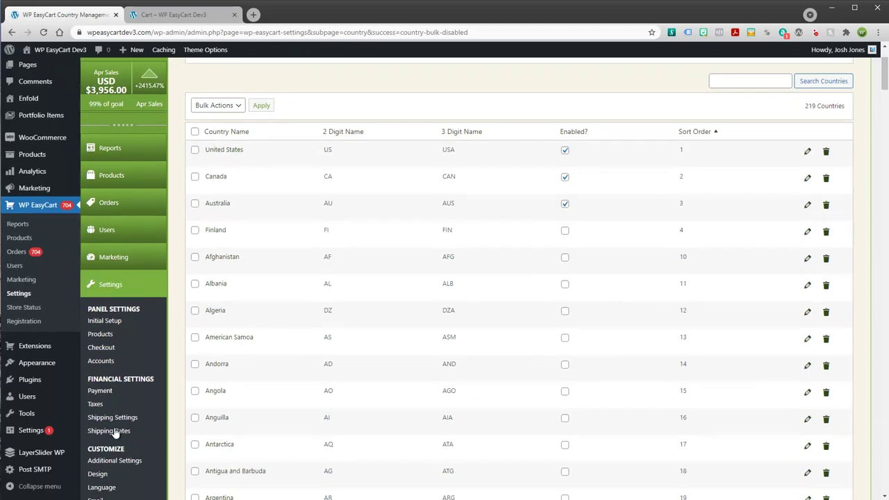
click(111, 430)
scroll(465, 258, down, 1)
scroll(464, 258, down, 1)
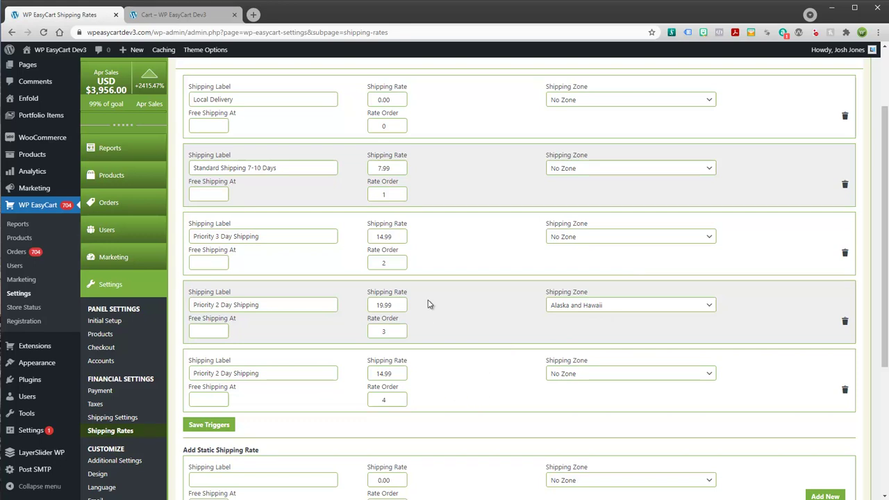
Step: Open the shipping settings and add a shipping zone named Green Shipping Zone
click(109, 418)
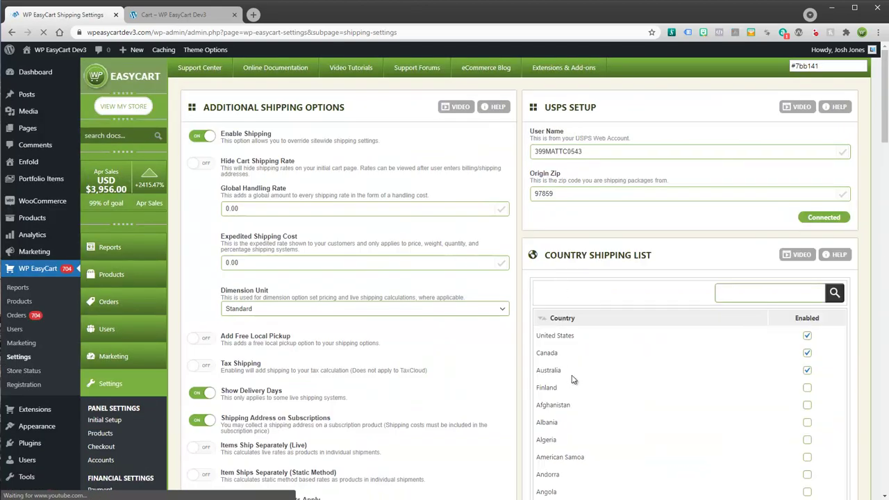
scroll(573, 378, down, 15)
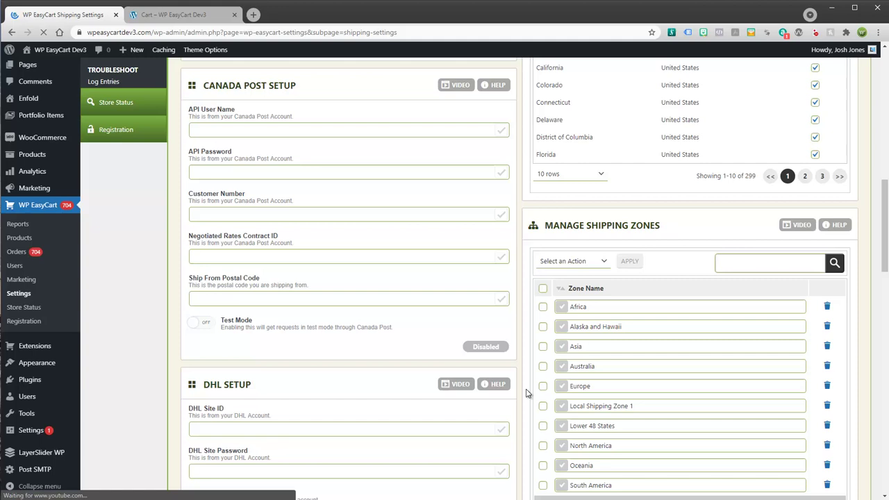
scroll(595, 193, down, 3)
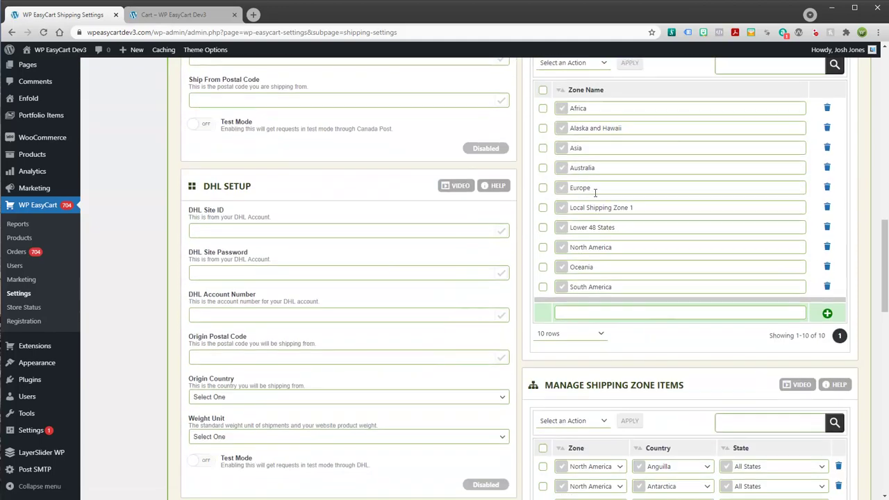
scroll(574, 188, down, 3)
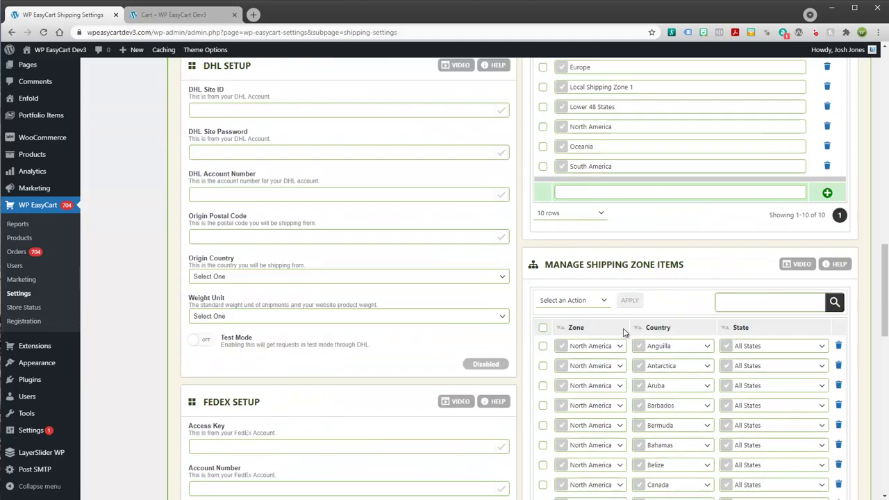
scroll(660, 420, up, 5)
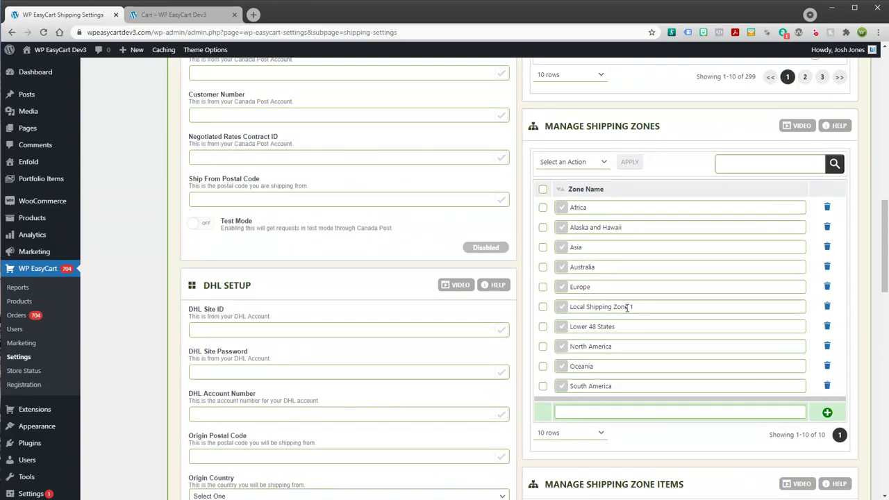
click(607, 411)
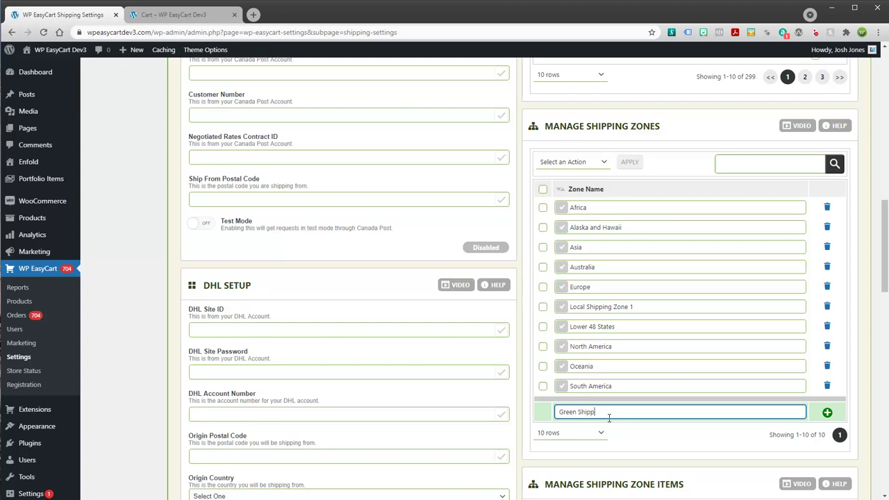
click(827, 412)
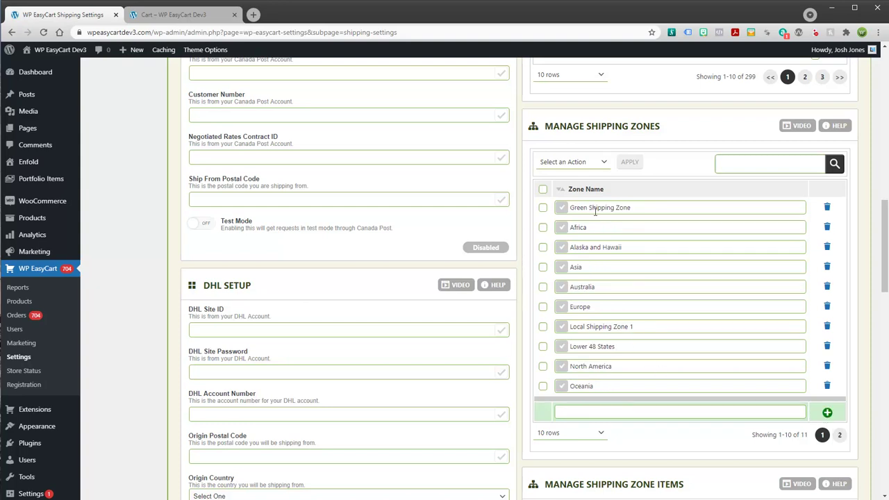
Step: Increase the rows shown in the Manage Shipping Zone Items list and examine the countries and states assigned to each zone
scroll(583, 273, down, 4)
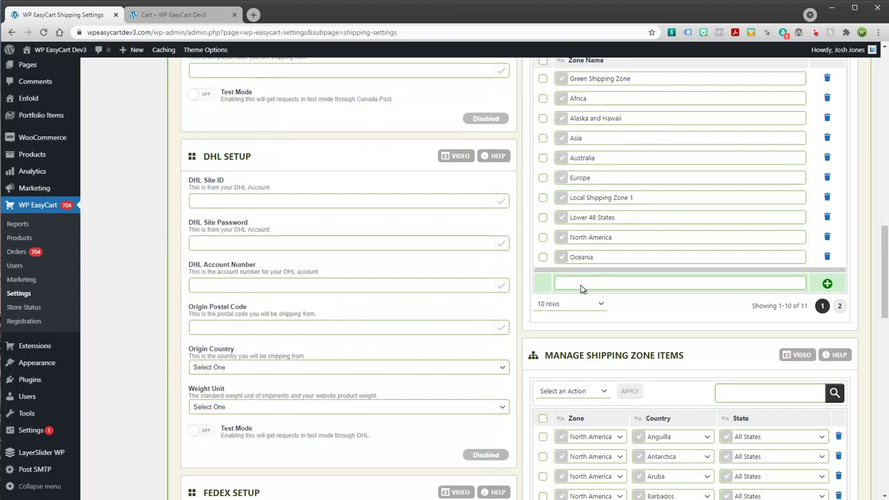
scroll(657, 373, down, 2)
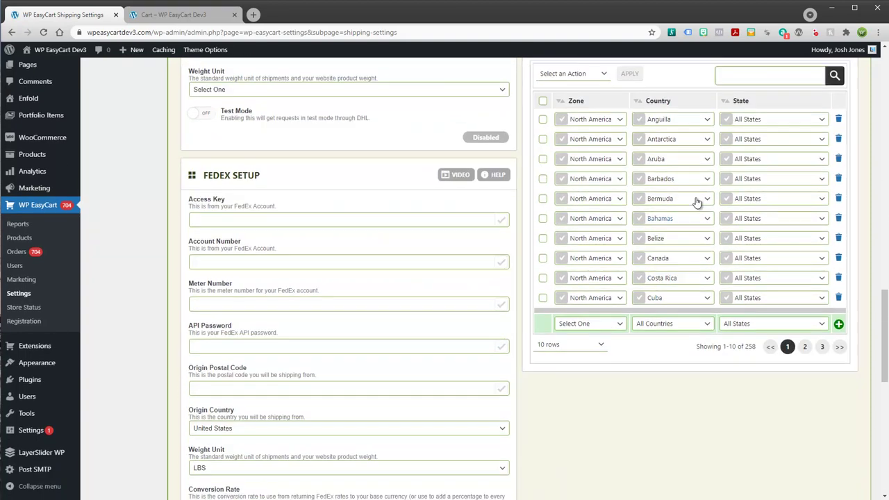
click(603, 348)
click(551, 389)
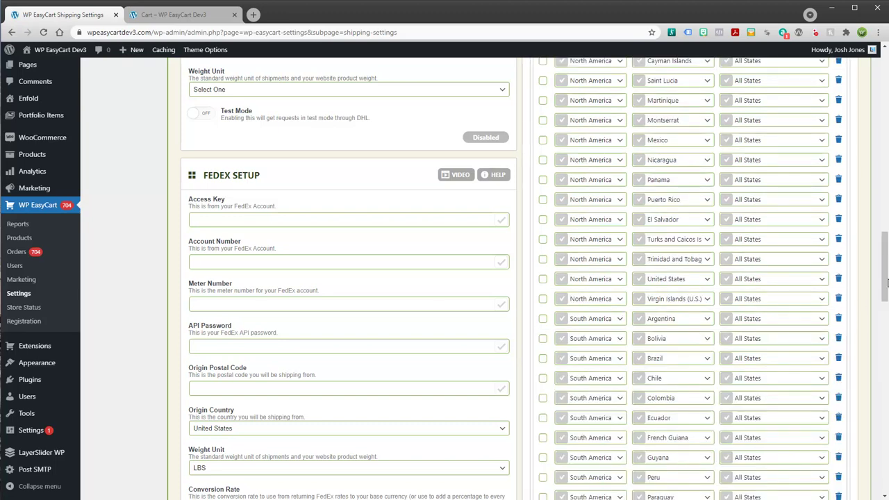
scroll(885, 280, up, 6)
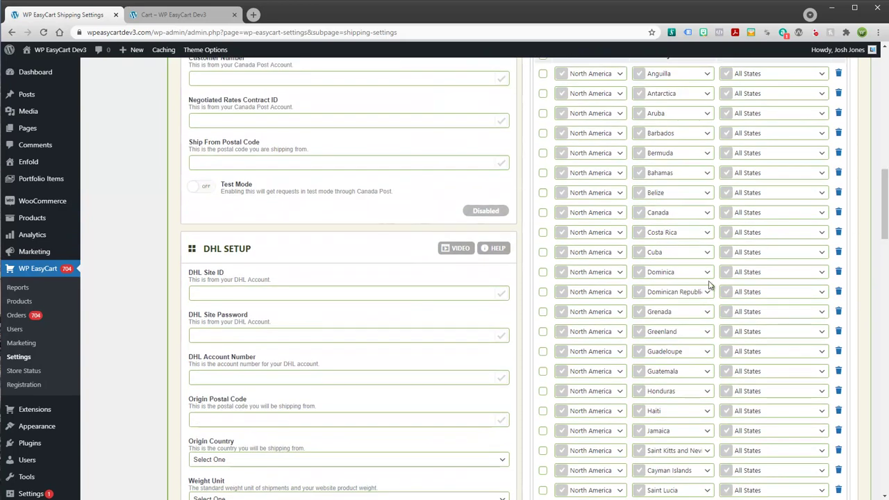
scroll(599, 314, down, 7)
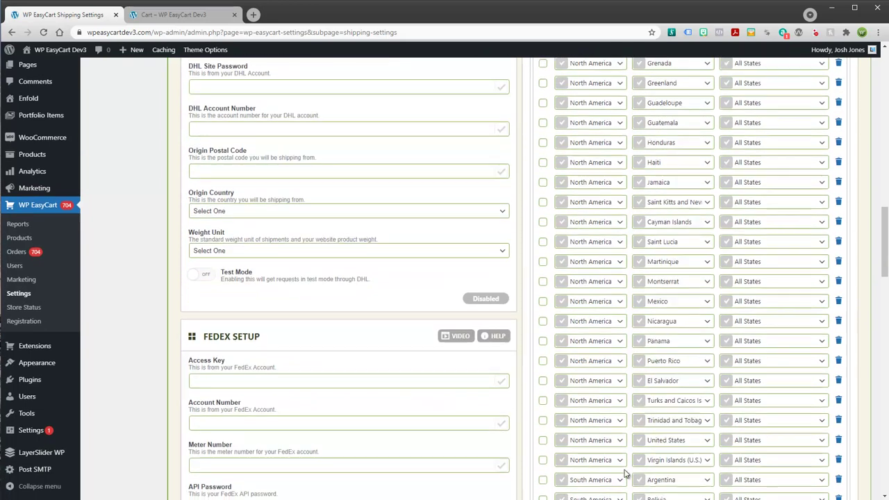
scroll(617, 412, down, 3)
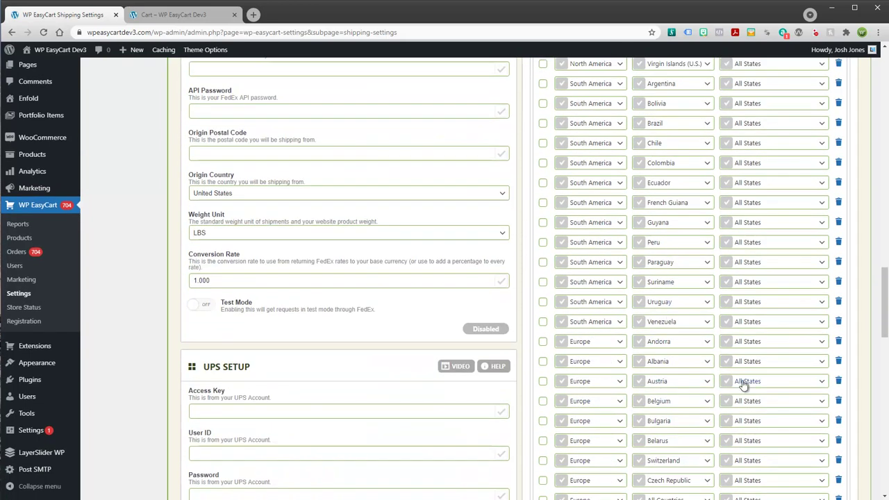
scroll(743, 384, down, 5)
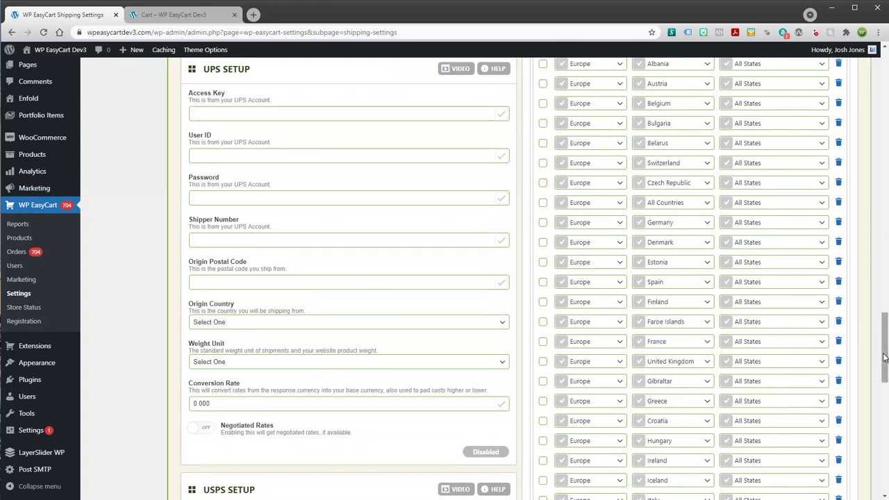
Step: Add a zone item assigning Alaska in the United States to Green Shipping Zone
drag(883, 357, 886, 468)
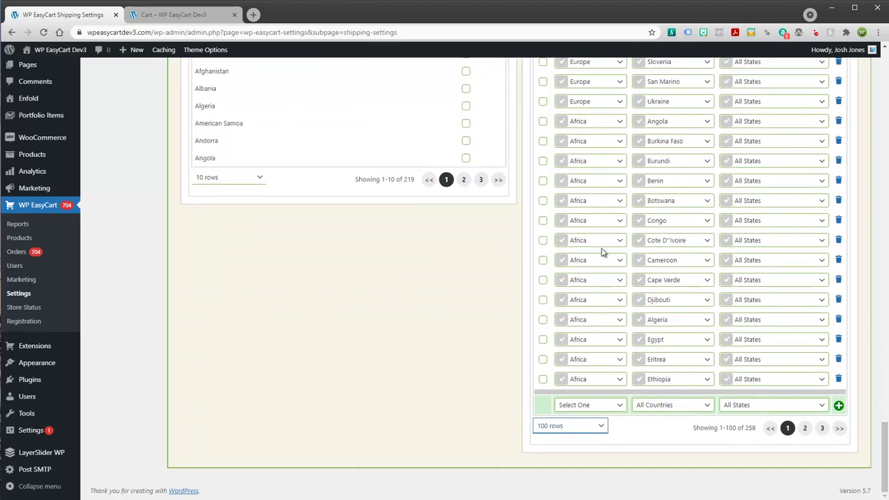
click(620, 409)
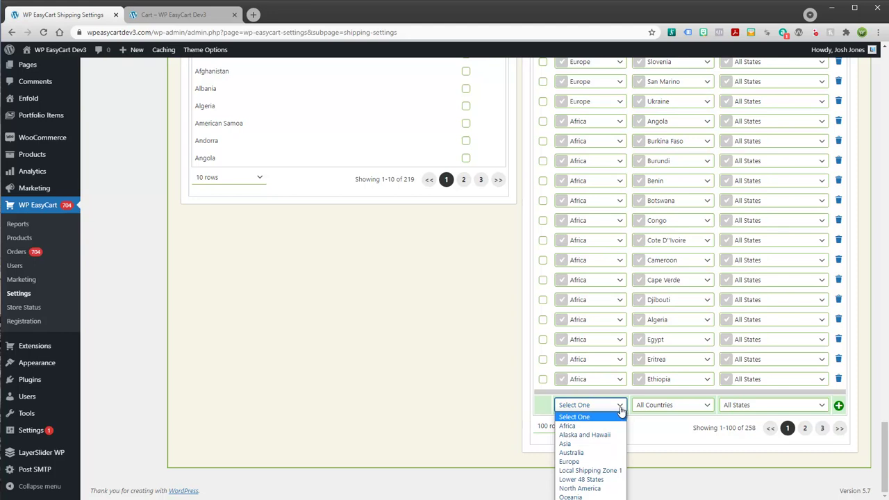
click(583, 498)
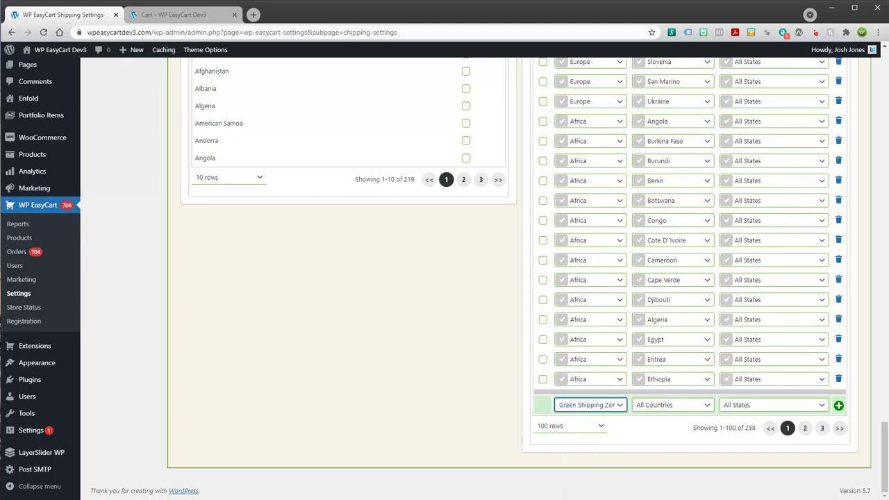
click(703, 407)
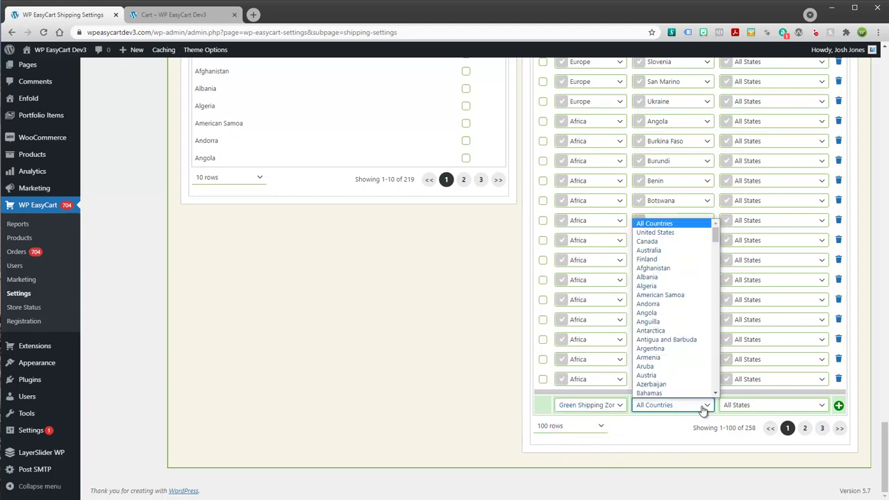
click(663, 233)
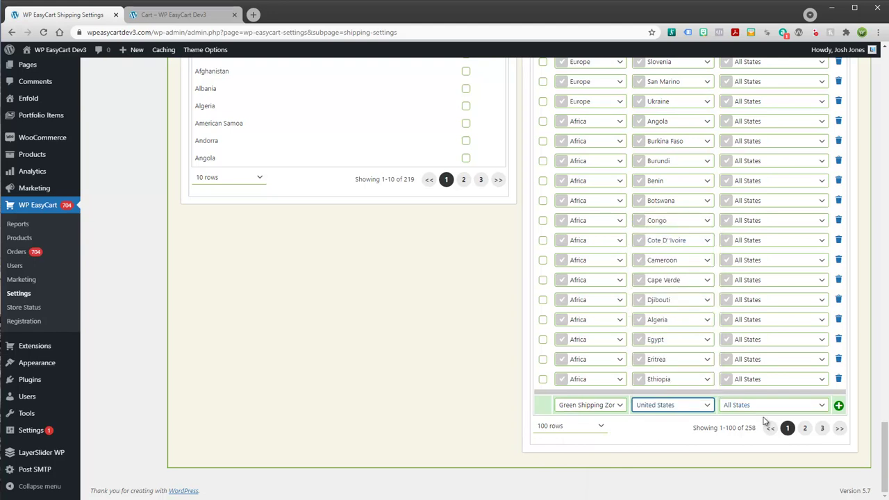
click(820, 406)
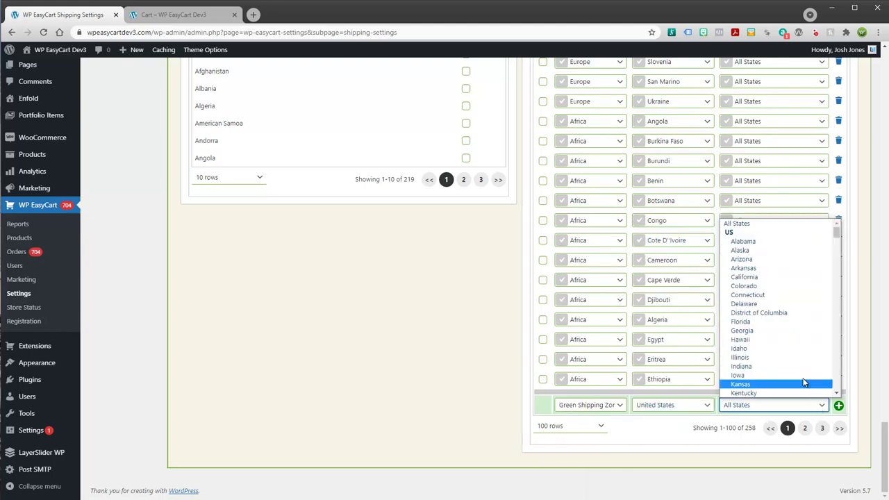
click(742, 256)
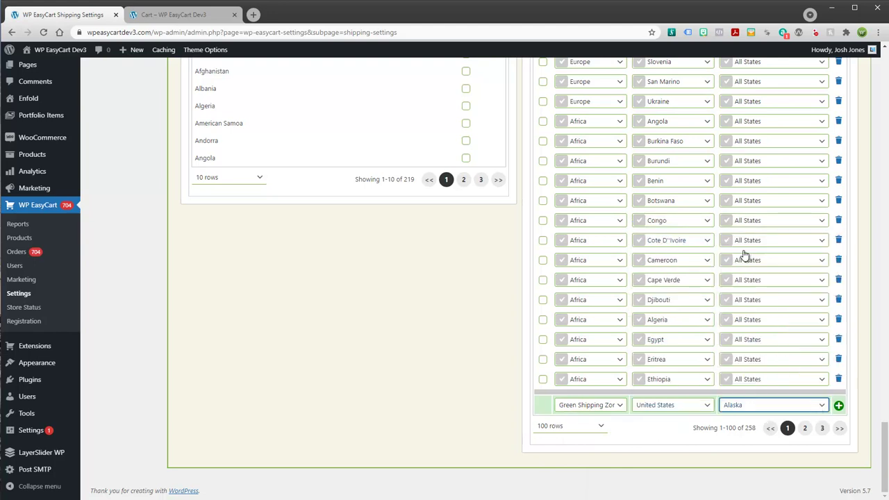
click(838, 406)
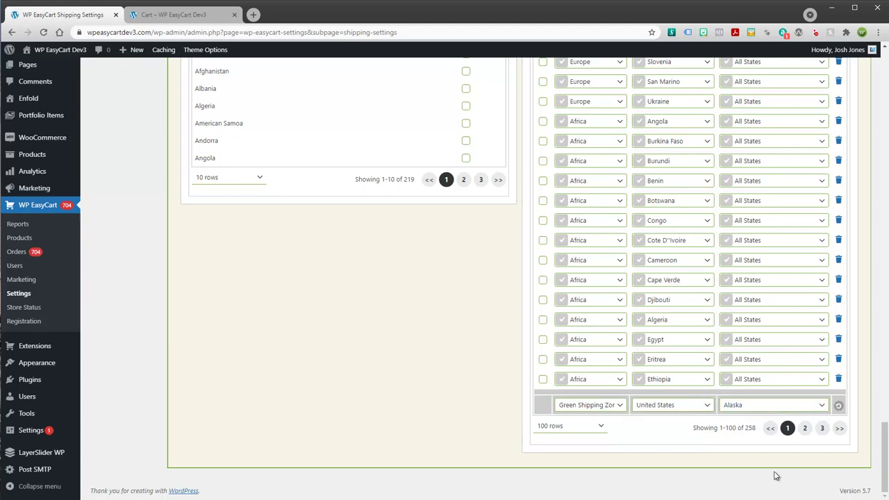
Step: Add another zone item assigning Hawaii in the United States to Green Shipping Zone
click(615, 408)
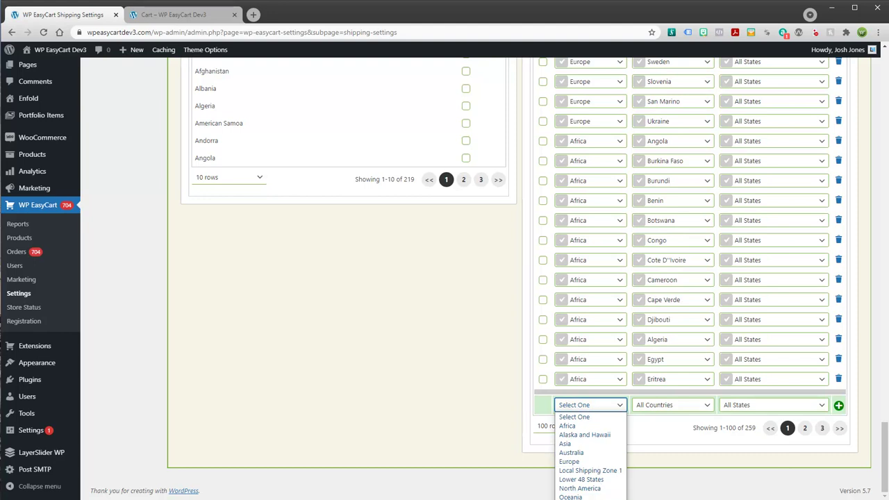
click(590, 495)
click(669, 407)
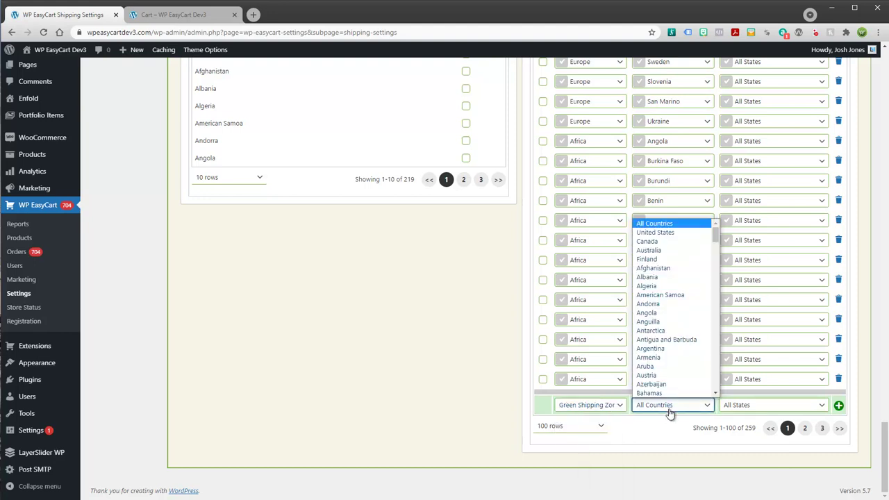
click(673, 232)
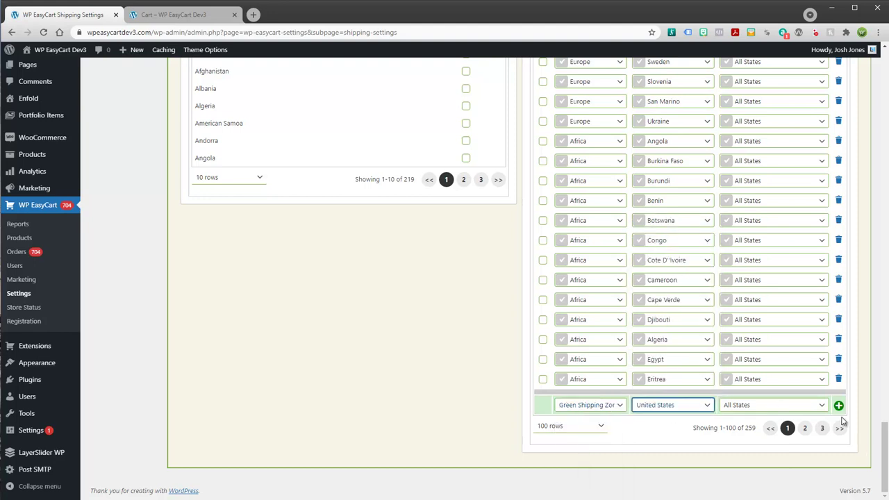
click(822, 405)
scroll(785, 375, down, 3)
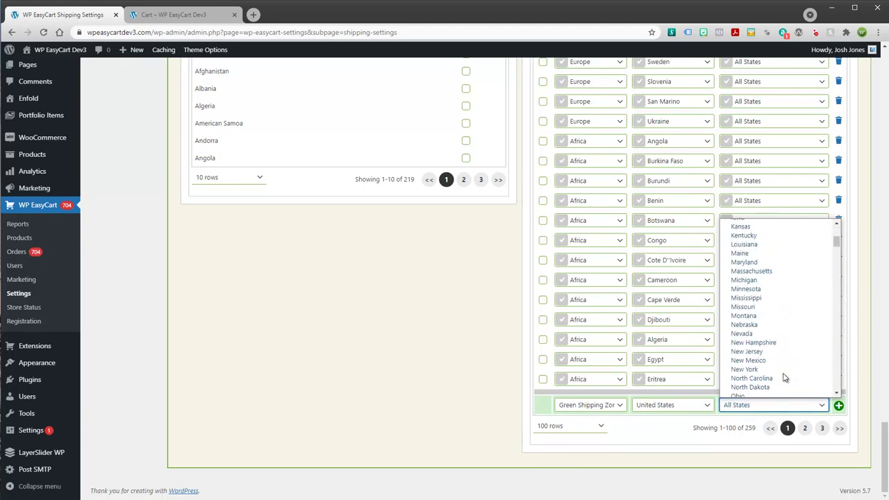
scroll(783, 377, up, 1)
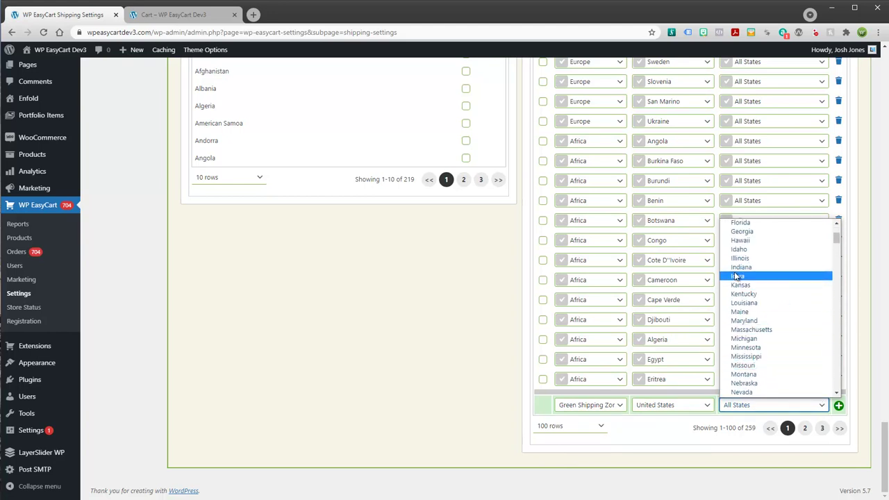
click(741, 240)
click(838, 406)
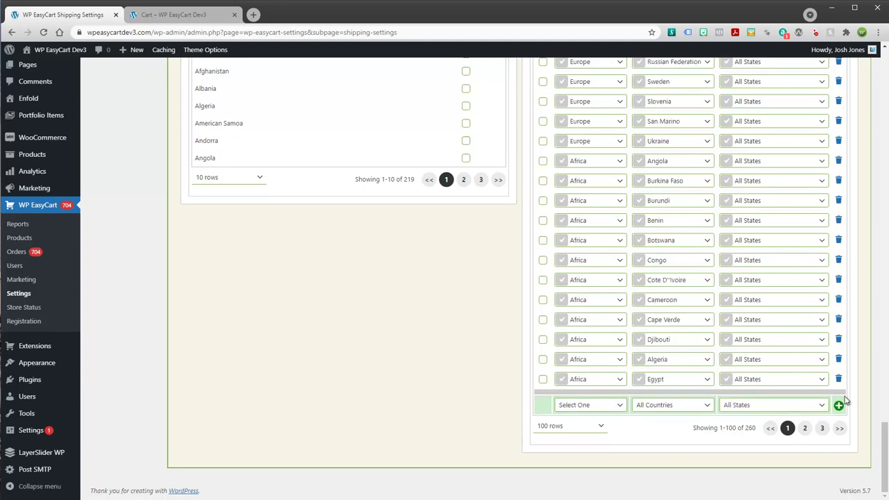
Step: Open the shipping rates and set the shipping zone of the 19.99 Priority 2 Day Shipping rate to Green Shipping Zone
drag(884, 444, 883, 155)
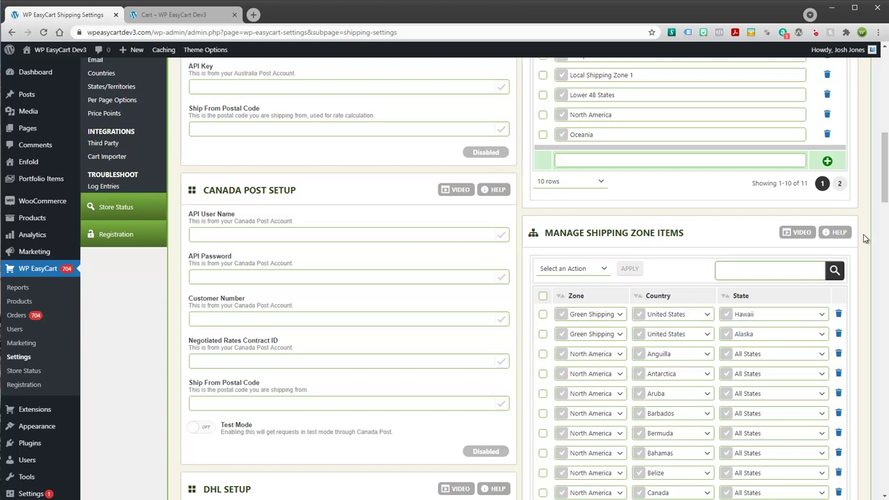
drag(885, 195, 878, 160)
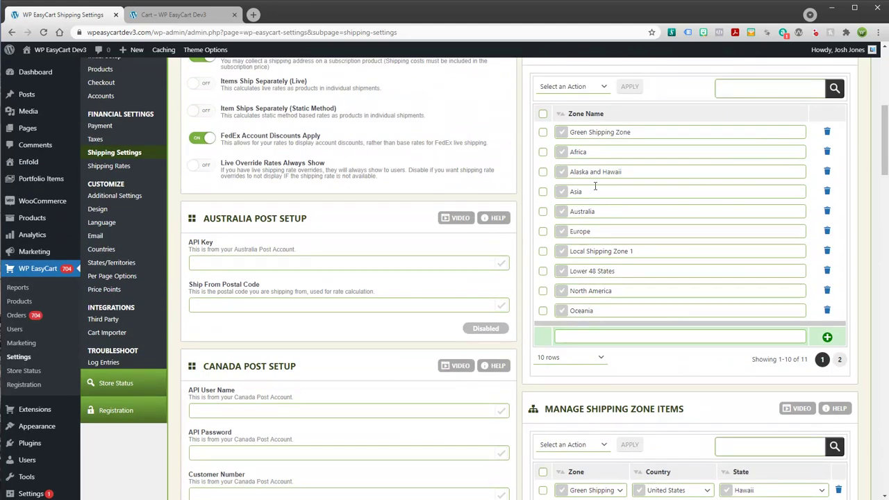
drag(884, 153, 884, 93)
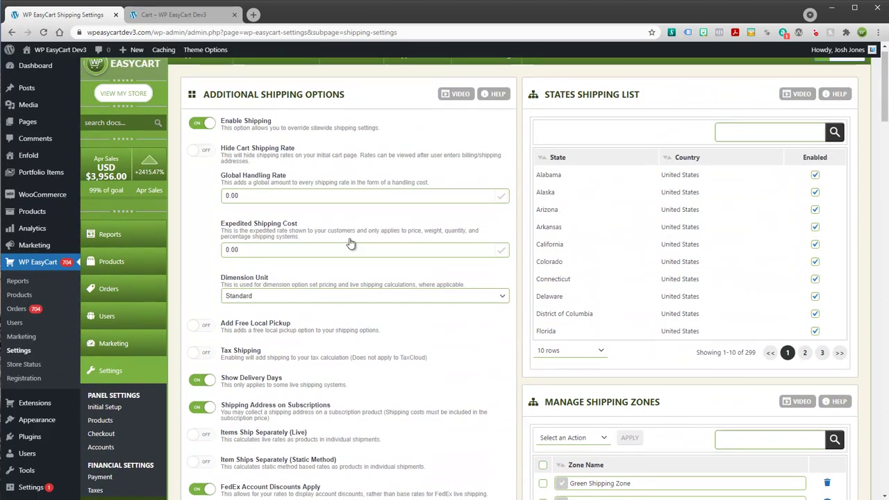
scroll(129, 478, down, 2)
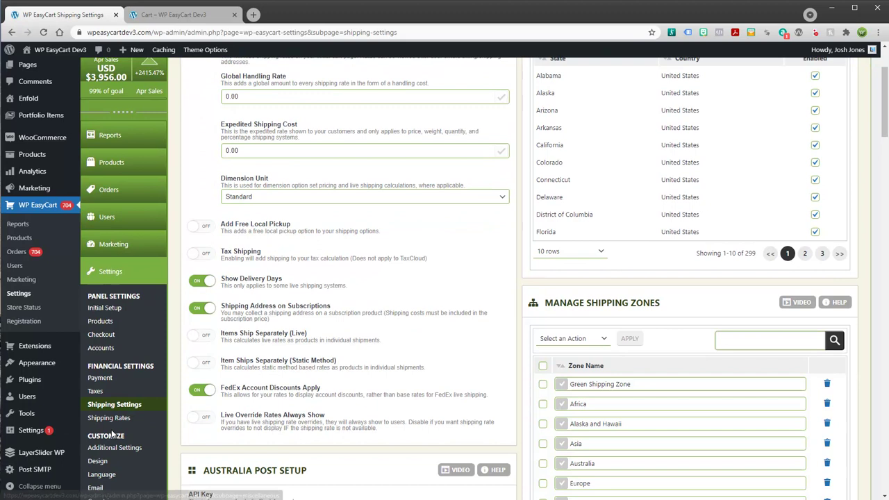
click(109, 420)
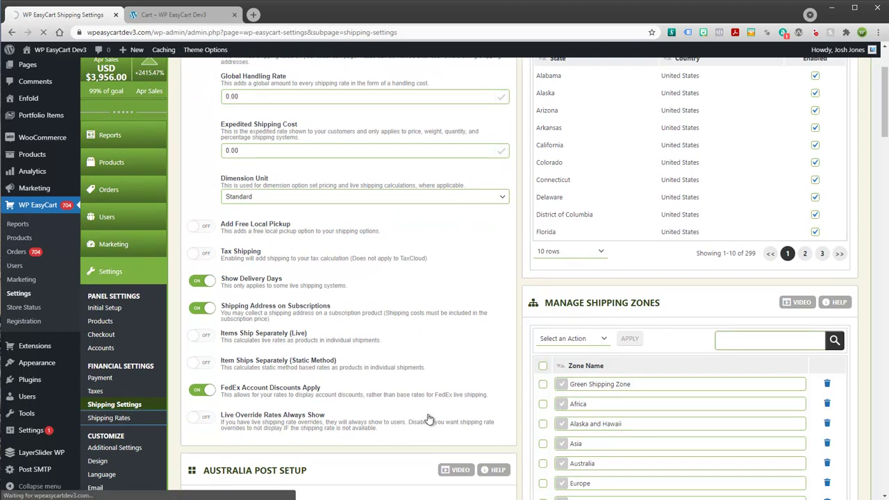
scroll(453, 379, down, 2)
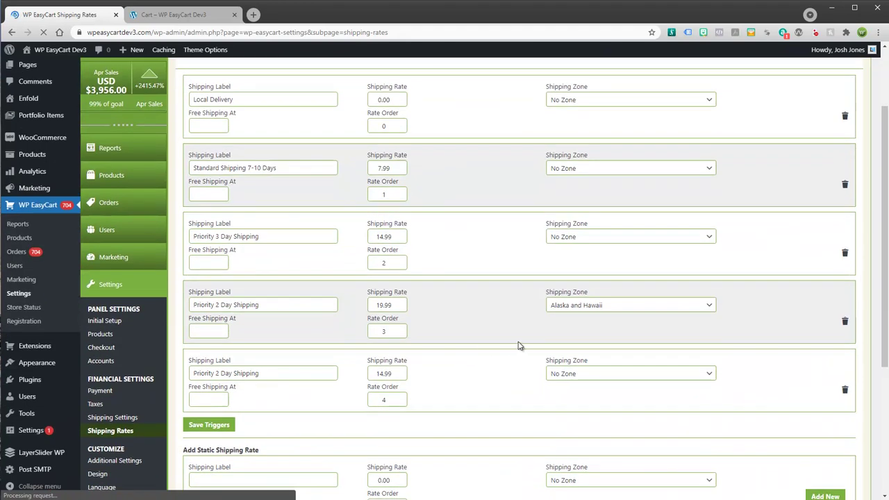
click(570, 309)
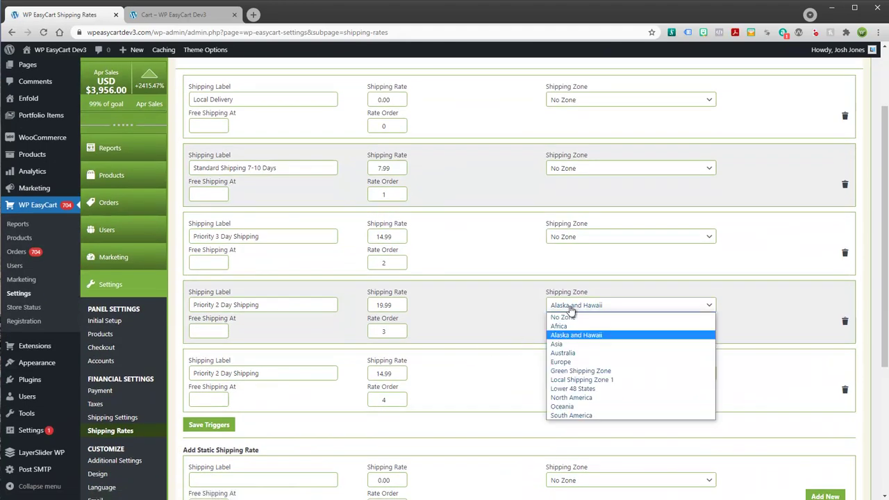
click(567, 371)
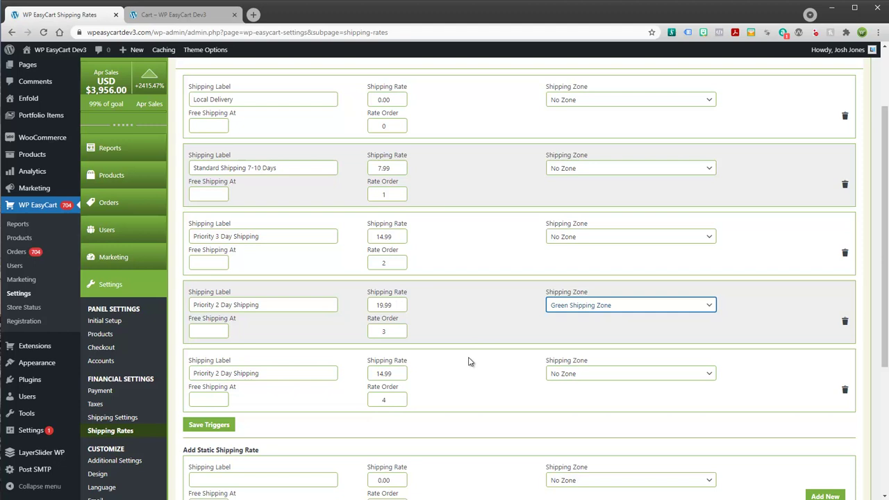
Step: Switch the shipping method to Live Shipping Rates and examine the USPS Retail Ground rate's settings and the available shipping types
scroll(393, 286, up, 3)
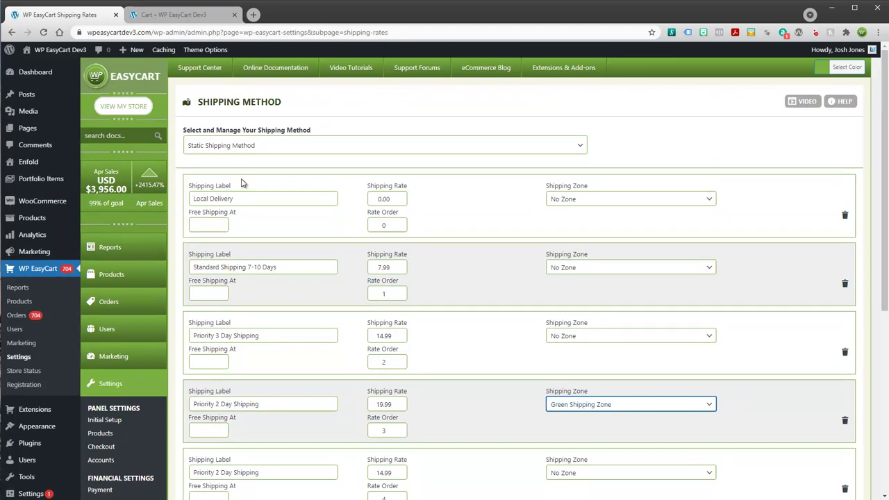
click(234, 146)
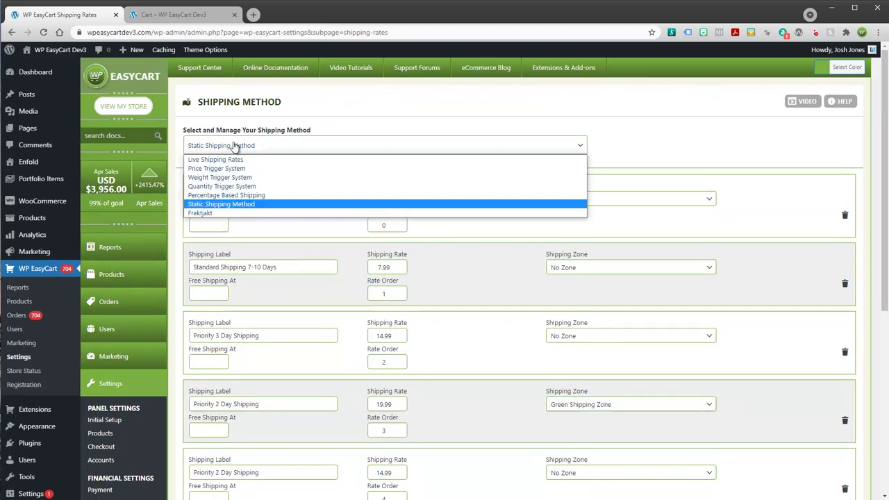
click(216, 160)
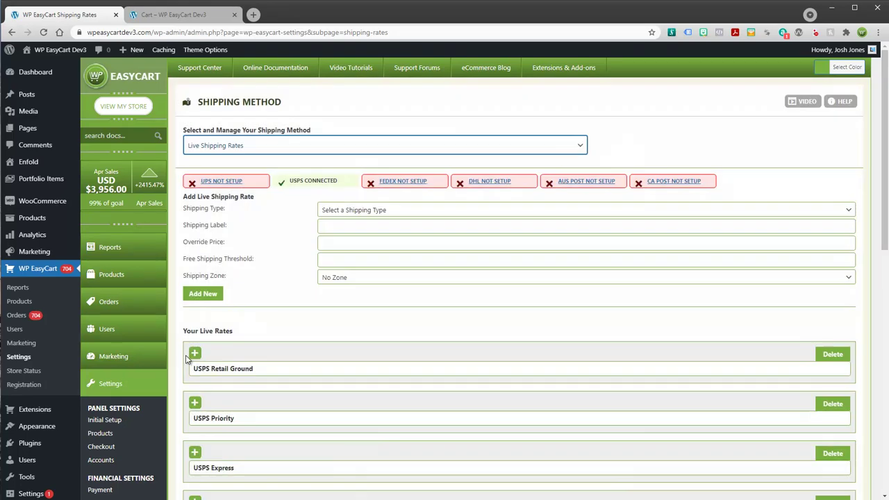
click(194, 355)
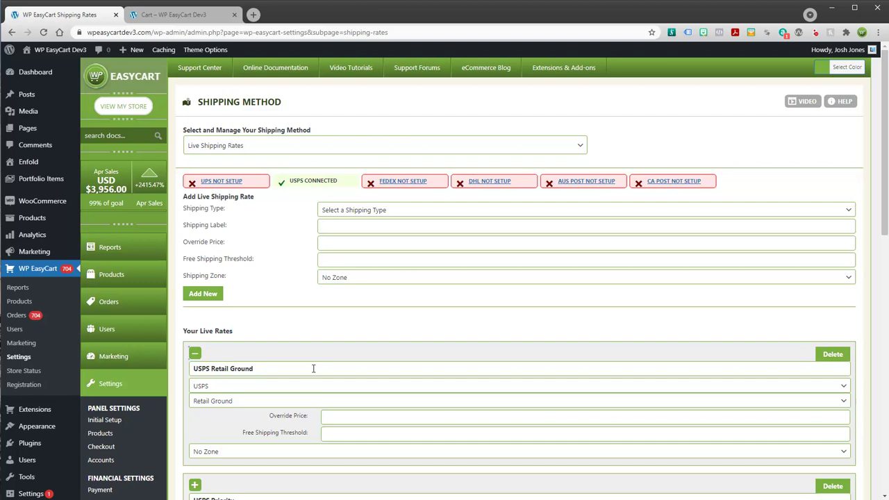
click(333, 210)
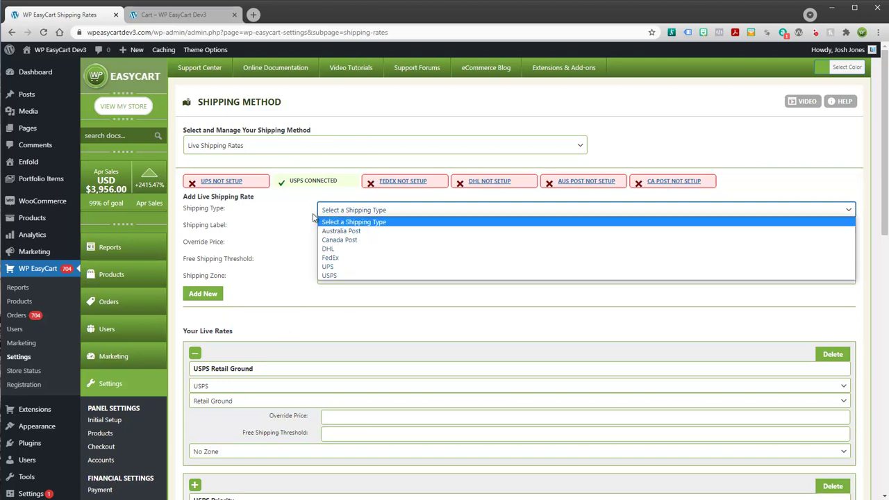
Step: Switch the shipping method to Price Trigger System to view its zone fields, and return it to Static Shipping Method
click(224, 147)
click(222, 167)
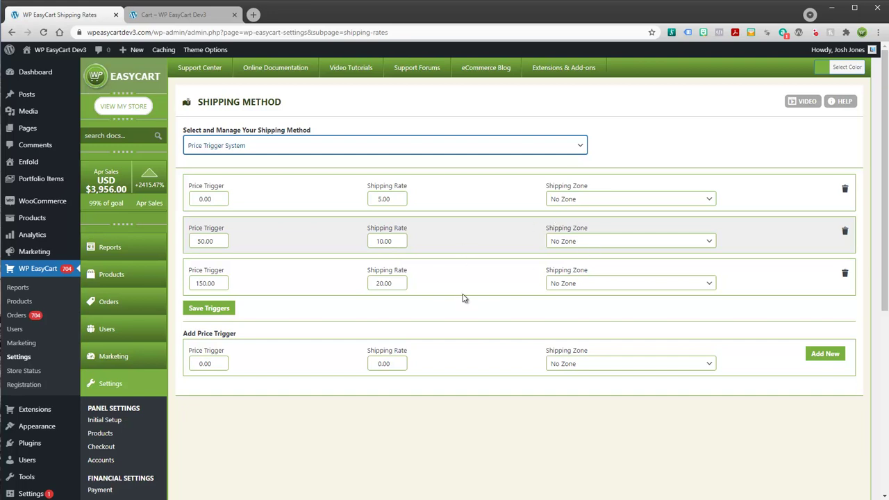
click(231, 153)
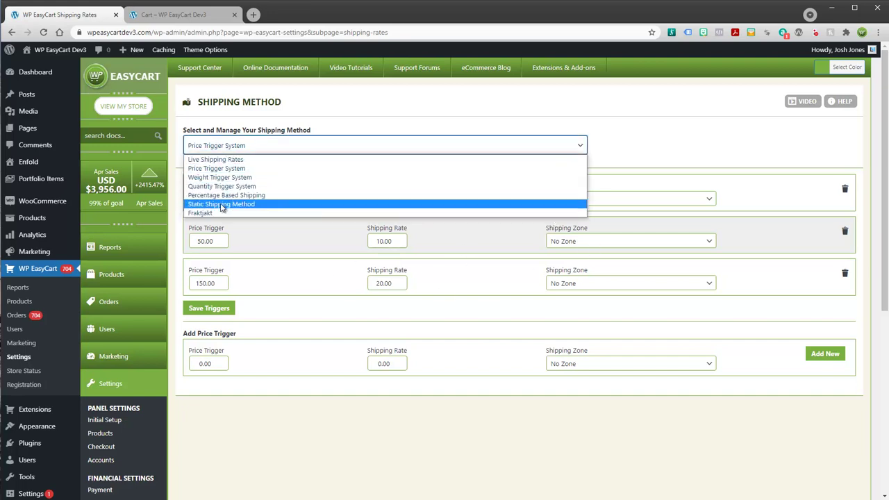
click(227, 202)
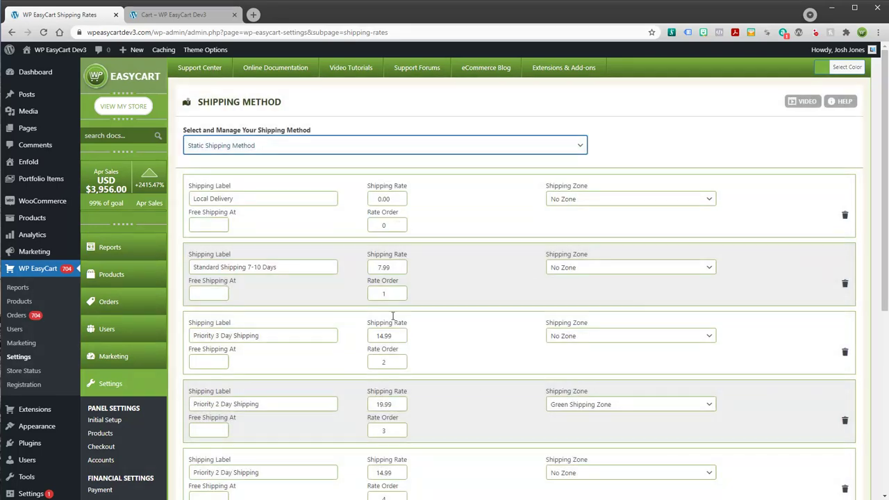
Step: Review the static shipping rates with their assigned zones and the list of available shipping methods
scroll(428, 338, down, 2)
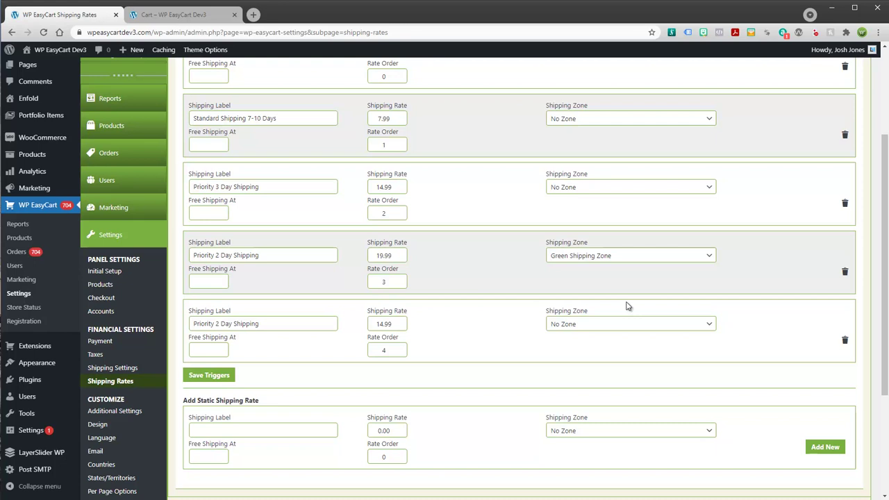
scroll(500, 347, up, 3)
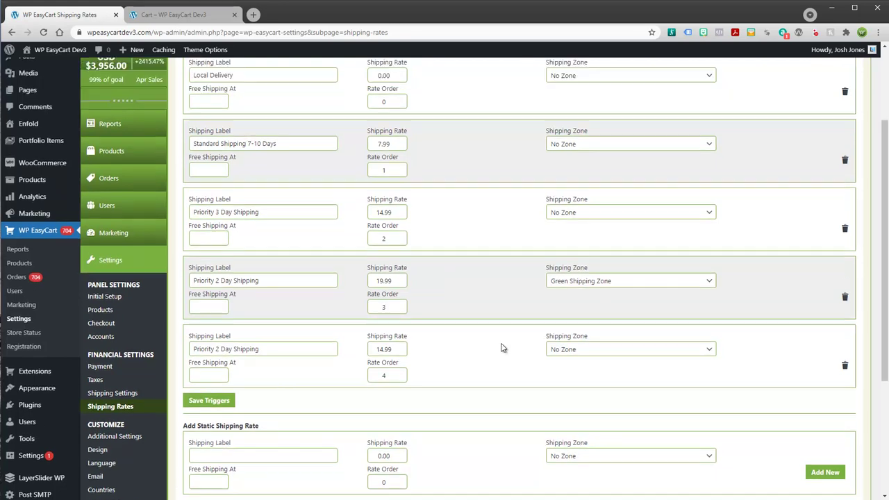
scroll(248, 437, down, 3)
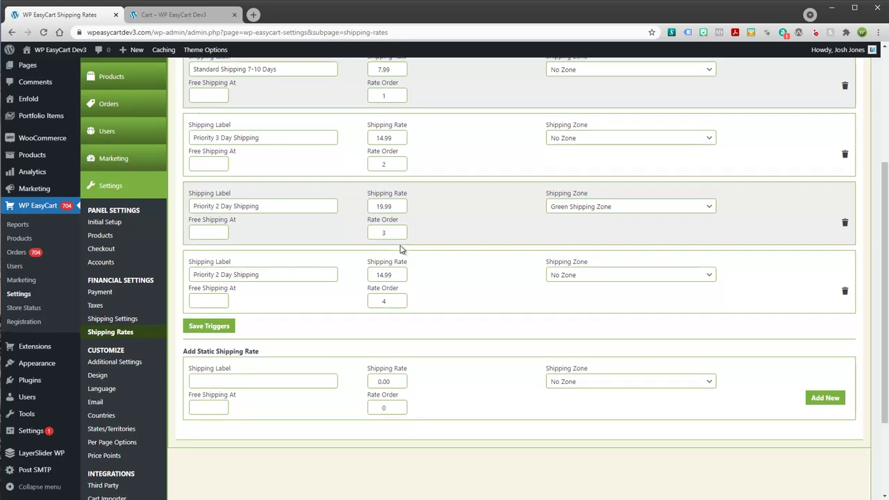
scroll(402, 248, up, 3)
click(243, 153)
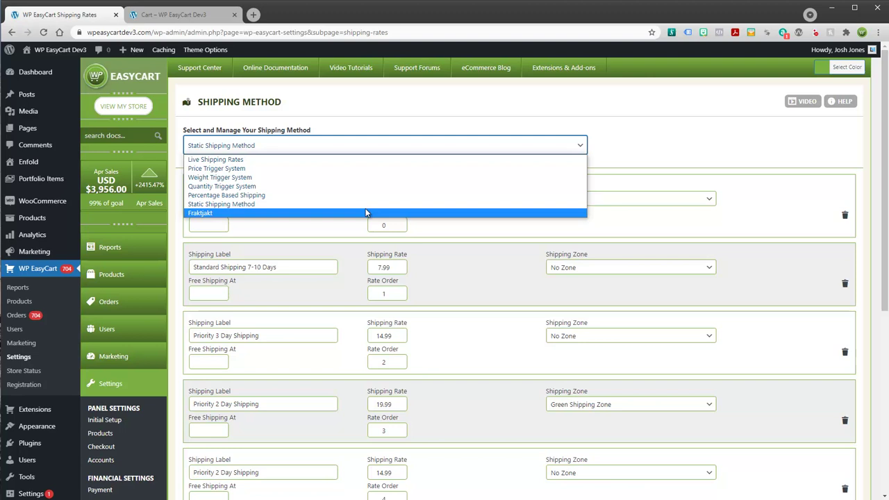
click(712, 145)
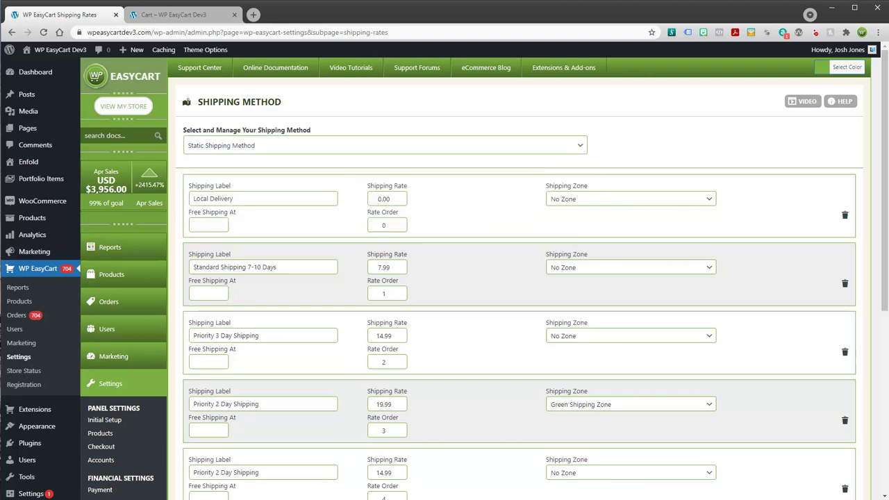